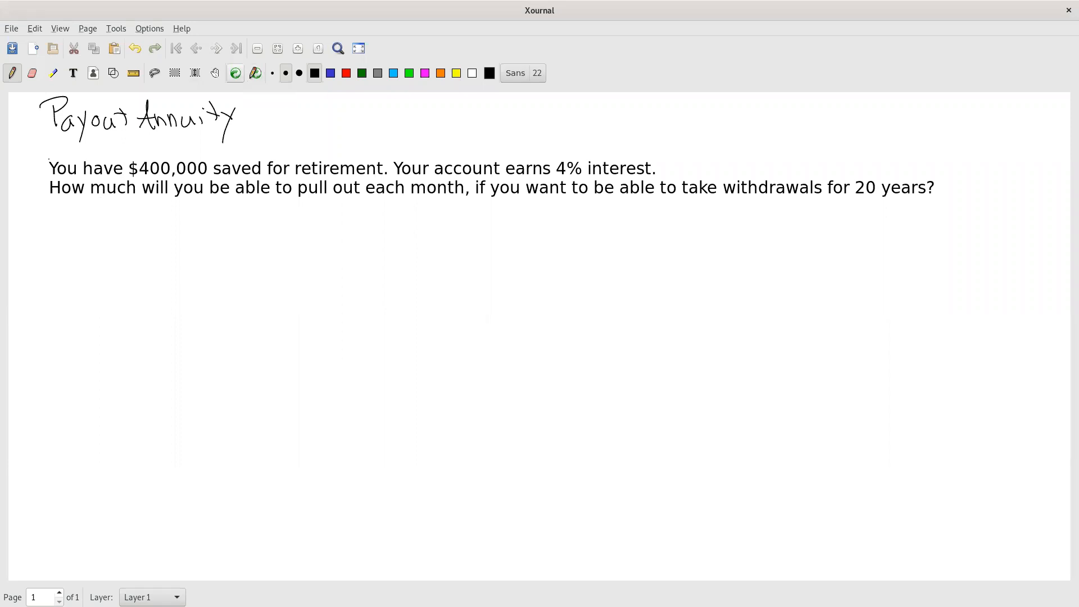
# - Handwrite "P₀ = $400,000" beneath the retirement problem text
pyautogui.hotkey('alt', 'Tab')
pyautogui.moveTo(105, 211)
pyautogui.mouseDown()
pyautogui.moveTo(108, 229)
pyautogui.moveTo(149, 213)
pyautogui.mouseUp()
pyautogui.moveTo(136, 221)
pyautogui.mouseDown()
pyautogui.moveTo(181, 214)
pyautogui.moveTo(172, 231)
pyautogui.mouseUp()
pyautogui.moveTo(192, 208)
pyautogui.mouseDown()
pyautogui.moveTo(207, 208)
pyautogui.moveTo(217, 239)
pyautogui.mouseUp()
pyautogui.click(219, 226)
pyautogui.moveTo(236, 210)
pyautogui.mouseDown()
pyautogui.moveTo(229, 220)
pyautogui.moveTo(235, 211)
pyautogui.mouseUp()
pyautogui.moveTo(254, 211)
pyautogui.mouseDown()
pyautogui.moveTo(252, 224)
pyautogui.moveTo(255, 211)
pyautogui.mouseUp()
pyautogui.moveTo(271, 211); pyautogui.dragTo(272, 212)
pyautogui.moveTo(163, 200); pyautogui.dragTo(156, 218)
pyautogui.click(159, 216)
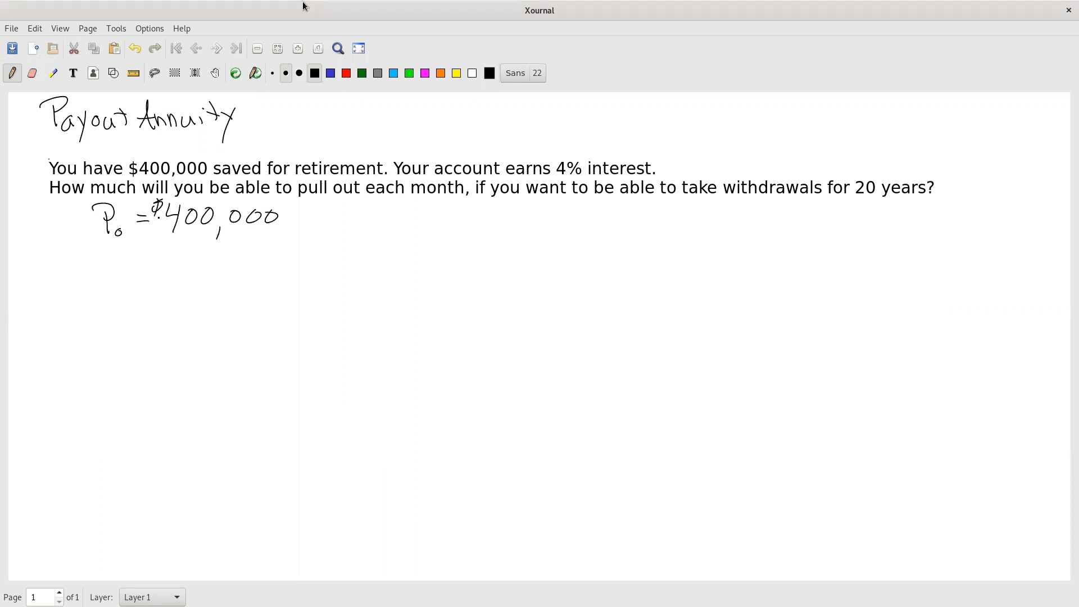
# - Handwrite "r = 0.04" below the P₀ line and underline the word "month" in the question
pyautogui.moveTo(104, 260)
pyautogui.mouseDown()
pyautogui.moveTo(215, 247)
pyautogui.moveTo(236, 263)
pyautogui.mouseUp()
pyautogui.click(194, 258)
pyautogui.moveTo(410, 197); pyautogui.dragTo(464, 199)
pyautogui.click(408, 229)
# - Handwrite "k = 12" and "N = 20" below the rate line
pyautogui.moveTo(107, 283); pyautogui.dragTo(111, 301)
pyautogui.moveTo(117, 283)
pyautogui.mouseDown()
pyautogui.moveTo(112, 292)
pyautogui.moveTo(126, 298)
pyautogui.moveTo(156, 284)
pyautogui.mouseUp()
pyautogui.moveTo(143, 289); pyautogui.dragTo(201, 294)
pyautogui.moveTo(107, 326)
pyautogui.mouseDown()
pyautogui.moveTo(124, 305)
pyautogui.moveTo(199, 324)
pyautogui.moveTo(209, 309)
pyautogui.mouseUp()
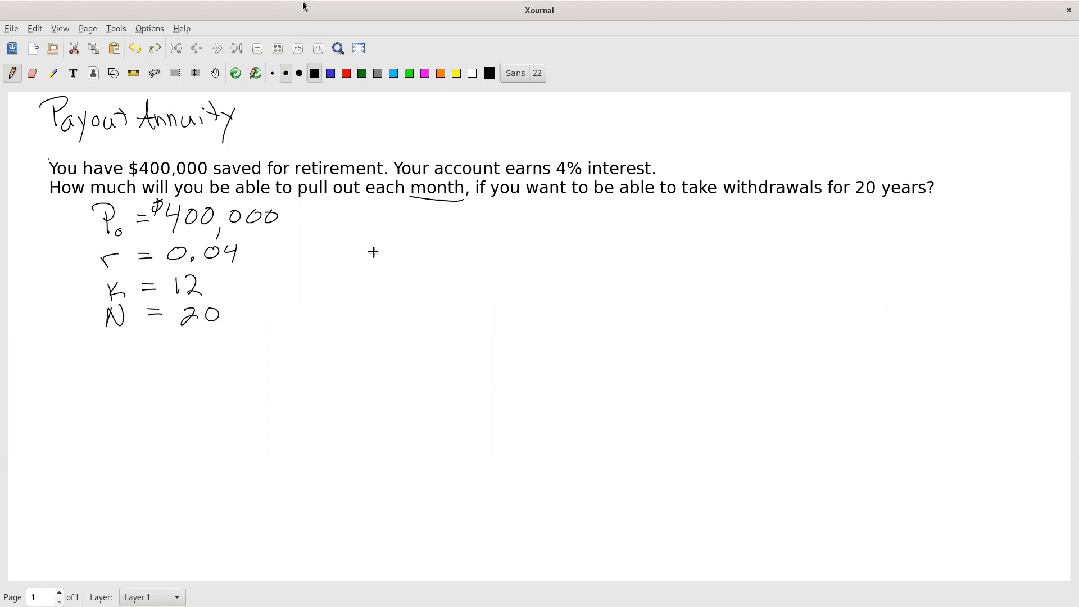
# - Check the Finance Formulas page in the browser and, back in Xournal, handwrite "= PMT( periodic rate," beside the listed values
pyautogui.hotkey('alt', 'Tab')
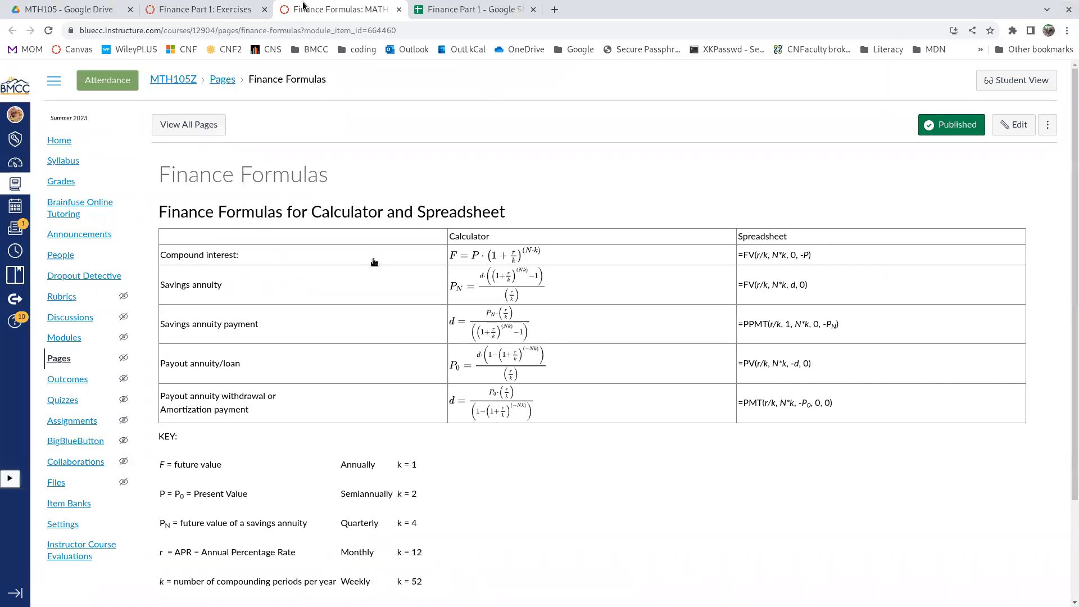
pyautogui.hotkey('alt', 'Tab')
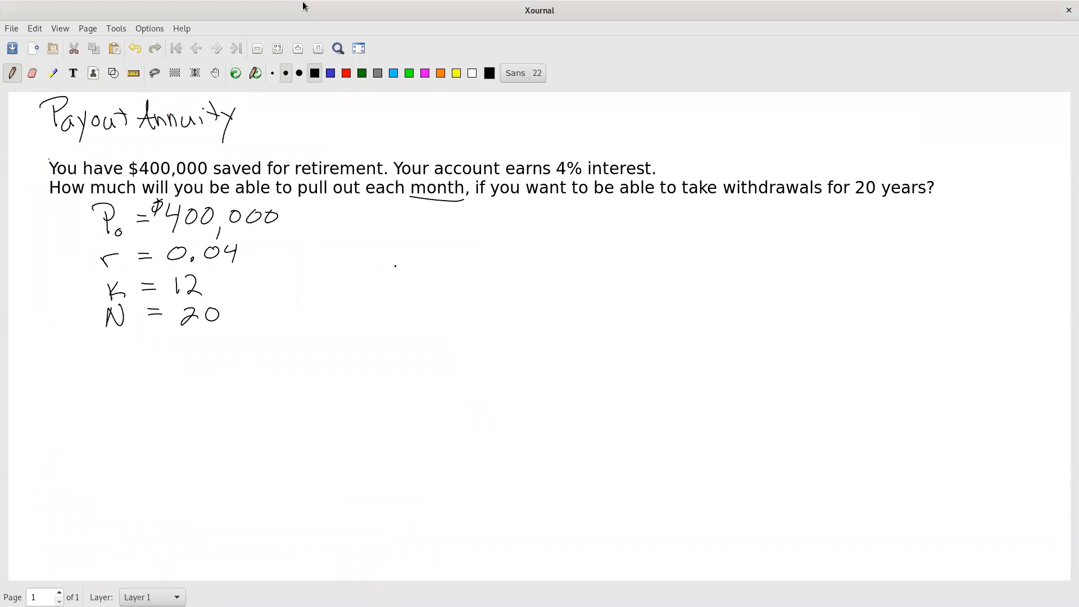
pyautogui.moveTo(404, 248); pyautogui.dragTo(420, 248)
pyautogui.moveTo(408, 254); pyautogui.dragTo(454, 260)
pyautogui.moveTo(436, 235); pyautogui.dragTo(519, 258)
pyautogui.moveTo(498, 234)
pyautogui.mouseDown()
pyautogui.moveTo(535, 233)
pyautogui.moveTo(562, 263)
pyautogui.moveTo(591, 239)
pyautogui.moveTo(602, 248)
pyautogui.mouseUp()
pyautogui.moveTo(609, 224)
pyautogui.mouseDown()
pyautogui.moveTo(611, 246)
pyautogui.moveTo(619, 235)
pyautogui.mouseUp()
pyautogui.moveTo(615, 241); pyautogui.dragTo(626, 247)
pyautogui.moveTo(586, 207)
pyautogui.mouseDown()
pyautogui.moveTo(587, 225)
pyautogui.moveTo(621, 206)
pyautogui.moveTo(634, 217)
pyautogui.mouseUp()
pyautogui.moveTo(640, 214)
pyautogui.mouseDown()
pyautogui.moveTo(646, 203)
pyautogui.moveTo(650, 216)
pyautogui.mouseUp()
pyautogui.moveTo(657, 210); pyautogui.dragTo(655, 217)
pyautogui.moveTo(659, 255); pyautogui.dragTo(661, 268)
# - Continue the handwritten PMT template with the arguments "Number periods," and "Initial,"
pyautogui.moveTo(687, 233)
pyautogui.mouseDown()
pyautogui.moveTo(688, 217)
pyautogui.moveTo(736, 230)
pyautogui.moveTo(756, 220)
pyautogui.mouseUp()
pyautogui.click(704, 251)
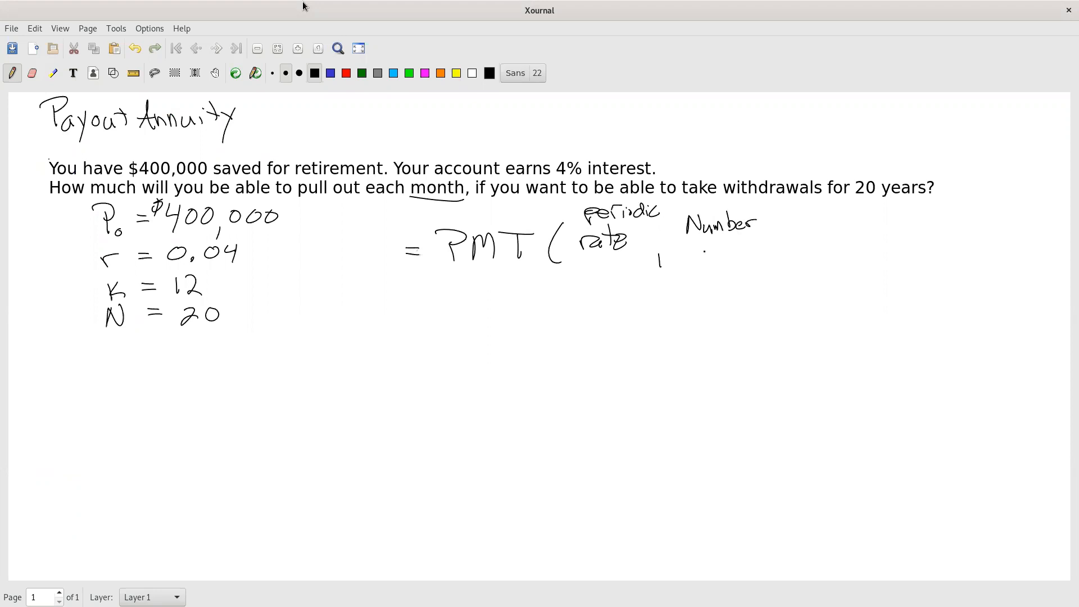
pyautogui.moveTo(690, 244)
pyautogui.mouseDown()
pyautogui.moveTo(691, 260)
pyautogui.moveTo(750, 232)
pyautogui.moveTo(751, 248)
pyautogui.moveTo(779, 258)
pyautogui.mouseUp()
pyautogui.moveTo(804, 224)
pyautogui.mouseDown()
pyautogui.moveTo(804, 239)
pyautogui.moveTo(811, 223)
pyautogui.mouseUp()
pyautogui.moveTo(791, 239); pyautogui.dragTo(842, 236)
pyautogui.moveTo(838, 227); pyautogui.dragTo(901, 260)
# - Complete the handwritten PMT template with the last arguments "final, 0)"
pyautogui.click(936, 251)
pyautogui.moveTo(924, 224); pyautogui.dragTo(913, 247)
pyautogui.moveTo(906, 238); pyautogui.dragTo(947, 246)
pyautogui.moveTo(956, 236)
pyautogui.mouseDown()
pyautogui.moveTo(974, 256)
pyautogui.moveTo(1004, 232)
pyautogui.moveTo(1011, 257)
pyautogui.mouseUp()
pyautogui.click(970, 246)
pyautogui.click(1005, 250)
pyautogui.click(1022, 230)
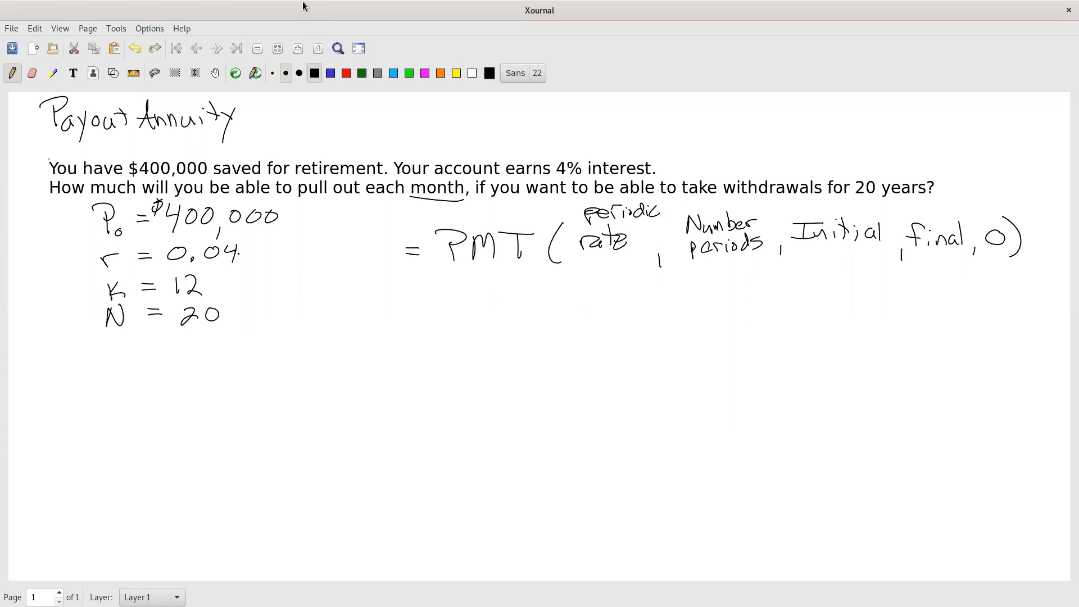
# - Handwrite "= PMT(0.04/12," on a second line directly below the PMT template
pyautogui.moveTo(581, 297)
pyautogui.mouseDown()
pyautogui.moveTo(617, 299)
pyautogui.moveTo(615, 313)
pyautogui.mouseUp()
pyautogui.moveTo(628, 289); pyautogui.dragTo(615, 322)
pyautogui.moveTo(630, 300)
pyautogui.mouseDown()
pyautogui.moveTo(628, 310)
pyautogui.moveTo(654, 318)
pyautogui.mouseUp()
pyautogui.moveTo(454, 306); pyautogui.dragTo(456, 325)
pyautogui.moveTo(442, 301); pyautogui.dragTo(471, 295)
pyautogui.moveTo(470, 297)
pyautogui.mouseDown()
pyautogui.moveTo(457, 324)
pyautogui.moveTo(455, 310)
pyautogui.moveTo(487, 298)
pyautogui.moveTo(496, 316)
pyautogui.mouseUp()
pyautogui.hotkey('ctrl', 'z')
pyautogui.hotkey('ctrl', 'z')
pyautogui.click(474, 315)
pyautogui.moveTo(420, 313); pyautogui.dragTo(439, 312)
pyautogui.moveTo(418, 322); pyautogui.dragTo(444, 320)
pyautogui.moveTo(516, 295)
pyautogui.mouseDown()
pyautogui.moveTo(517, 322)
pyautogui.moveTo(539, 294)
pyautogui.moveTo(568, 320)
pyautogui.mouseUp()
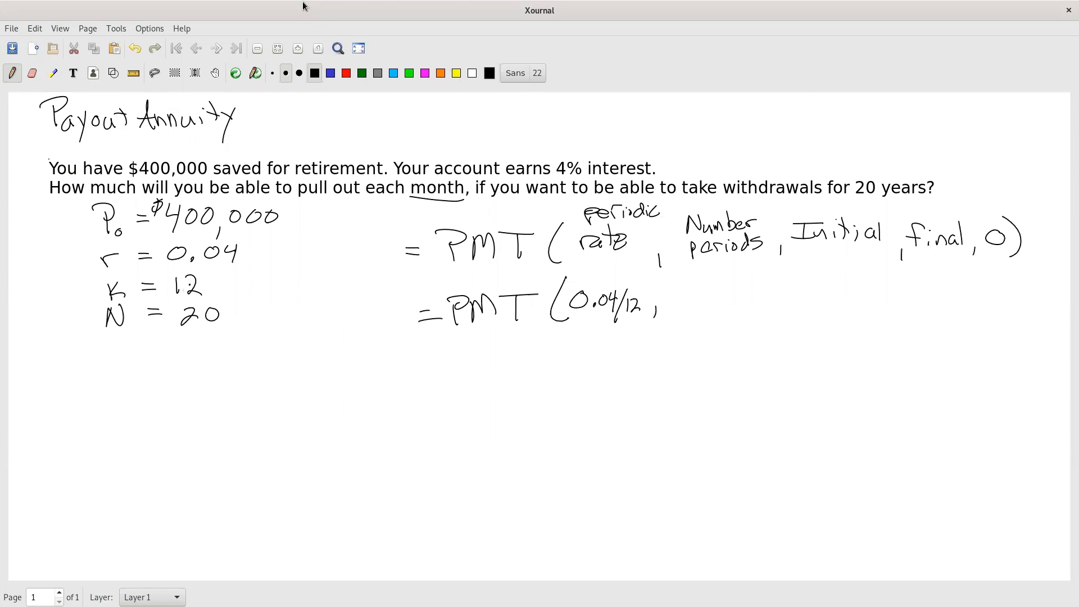
# - Add "12*20," as the number of periods in the second handwritten PMT line
pyautogui.moveTo(672, 293); pyautogui.dragTo(675, 311)
pyautogui.moveTo(681, 294)
pyautogui.mouseDown()
pyautogui.moveTo(684, 307)
pyautogui.moveTo(697, 303)
pyautogui.mouseUp()
pyautogui.moveTo(709, 292)
pyautogui.mouseDown()
pyautogui.moveTo(701, 301)
pyautogui.moveTo(714, 303)
pyautogui.moveTo(702, 307)
pyautogui.moveTo(750, 290)
pyautogui.mouseUp()
pyautogui.moveTo(760, 307); pyautogui.dragTo(760, 315)
# - Finish the second handwritten PMT line with the arguments "-400000, 0, 0)"
pyautogui.moveTo(806, 282); pyautogui.dragTo(813, 292)
pyautogui.moveTo(809, 284)
pyautogui.mouseDown()
pyautogui.moveTo(806, 303)
pyautogui.moveTo(838, 289)
pyautogui.mouseUp()
pyautogui.moveTo(852, 288)
pyautogui.mouseDown()
pyautogui.moveTo(849, 301)
pyautogui.moveTo(852, 288)
pyautogui.mouseUp()
pyautogui.moveTo(863, 285)
pyautogui.mouseDown()
pyautogui.moveTo(866, 295)
pyautogui.moveTo(865, 286)
pyautogui.mouseUp()
pyautogui.moveTo(891, 308)
pyautogui.mouseDown()
pyautogui.moveTo(914, 288)
pyautogui.moveTo(947, 315)
pyautogui.moveTo(969, 288)
pyautogui.moveTo(994, 320)
pyautogui.mouseUp()
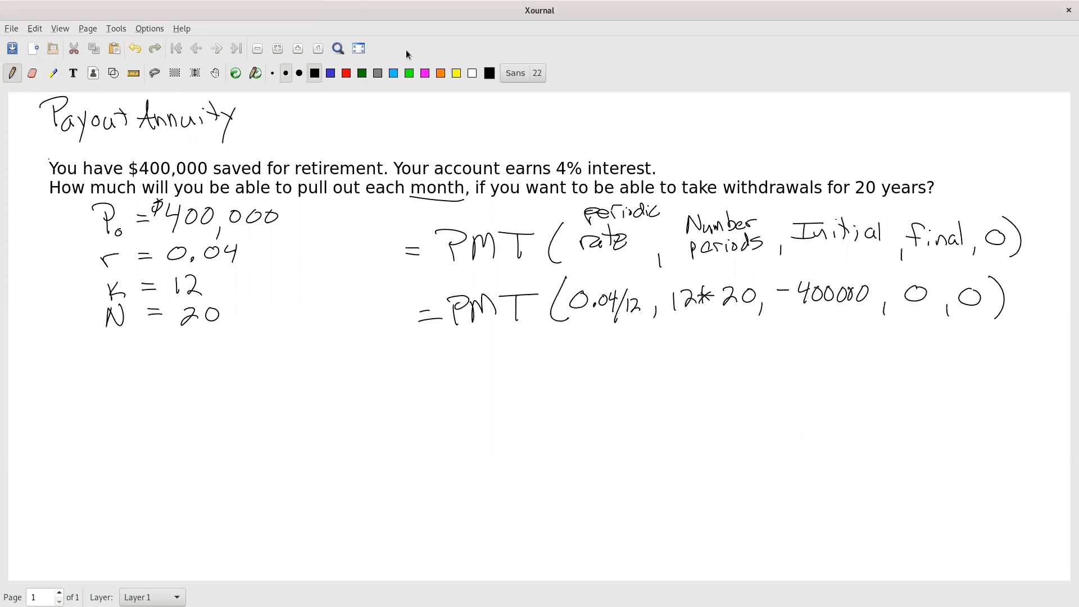
# - Switch to the Finance Part 1 spreadsheet in Google Sheets and select the initial amount in B1
pyautogui.hotkey('alt', 'Tab')
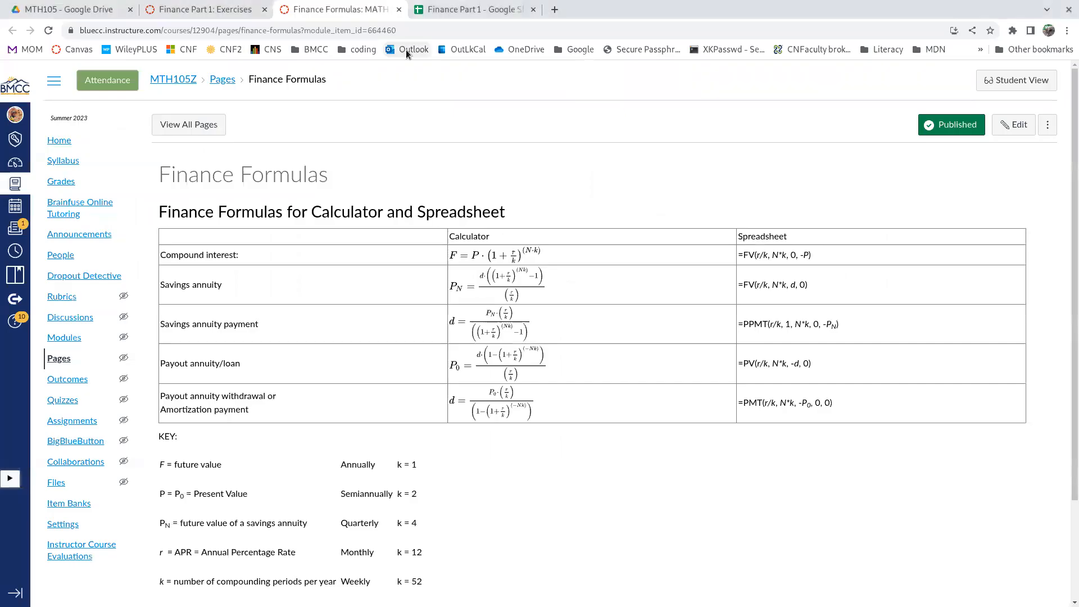
pyautogui.click(443, 11)
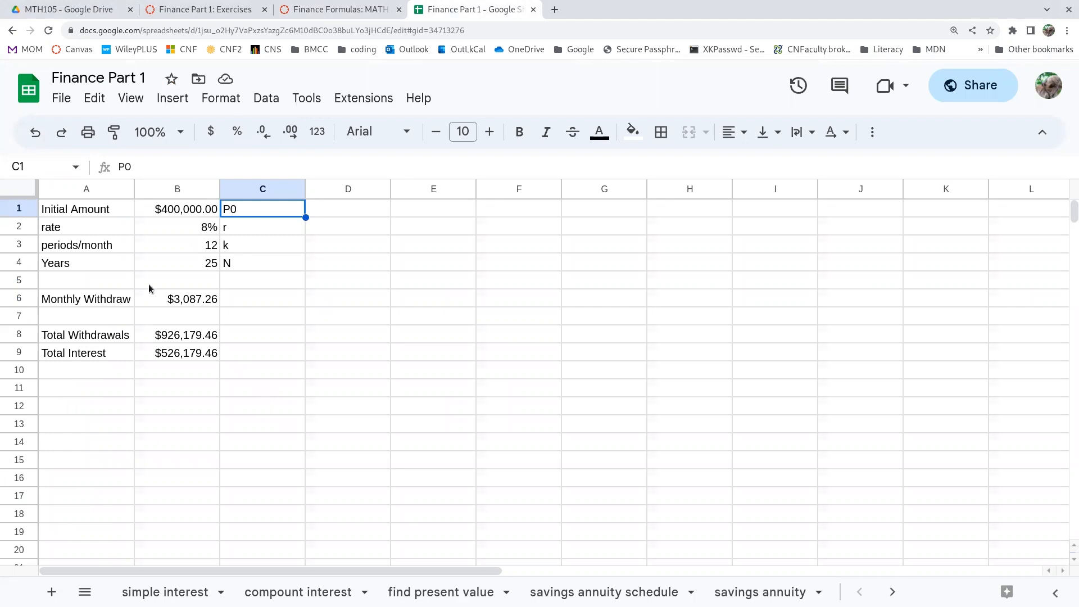
pyautogui.click(83, 213)
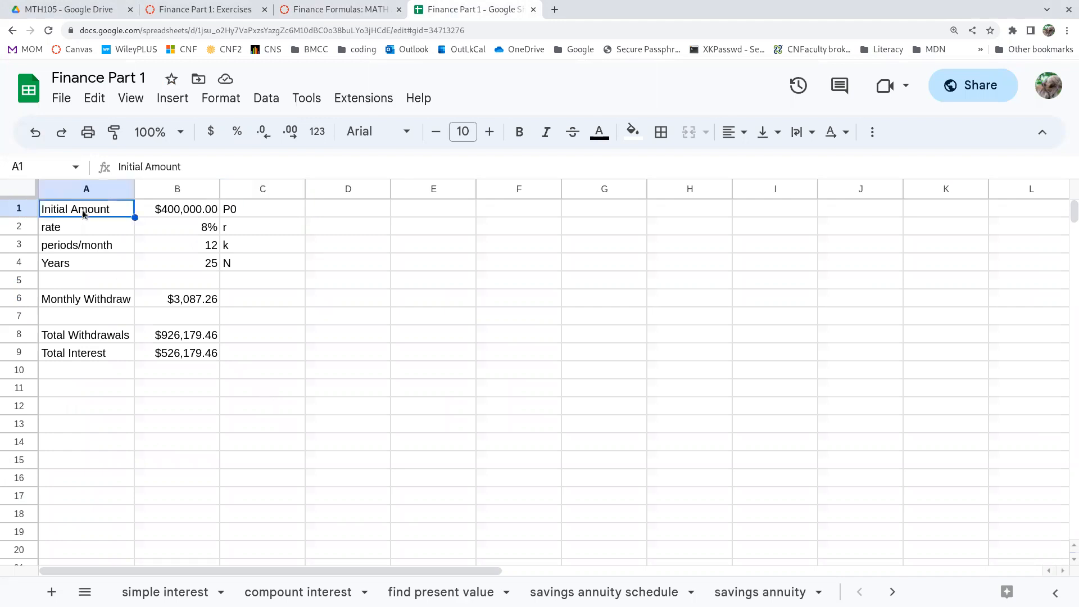
pyautogui.click(181, 216)
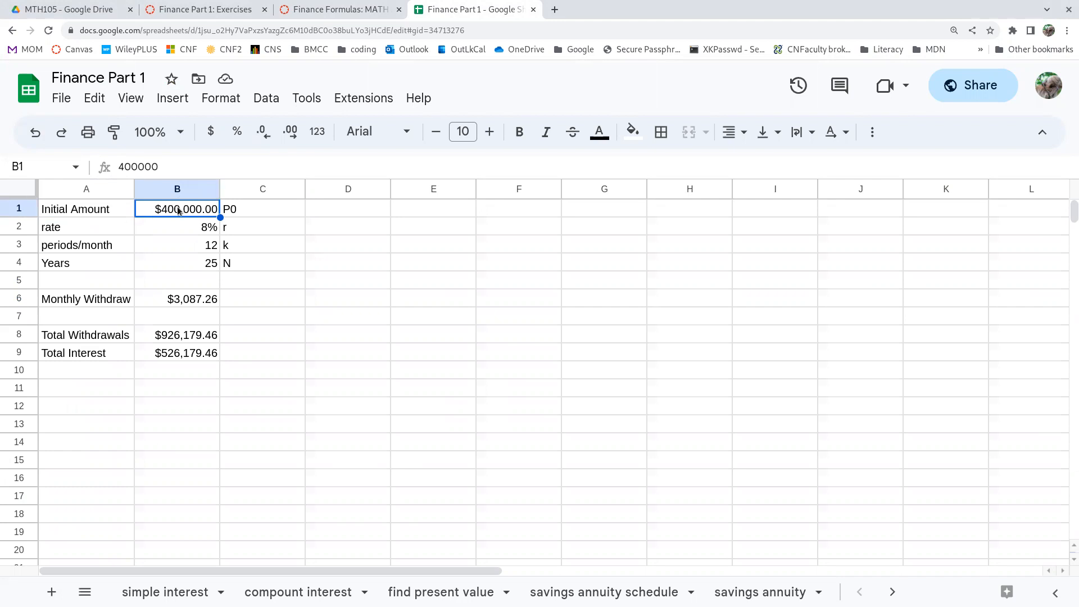
# - Set the rate in cell B2 to 4%
pyautogui.click(100, 233)
pyautogui.click(186, 233)
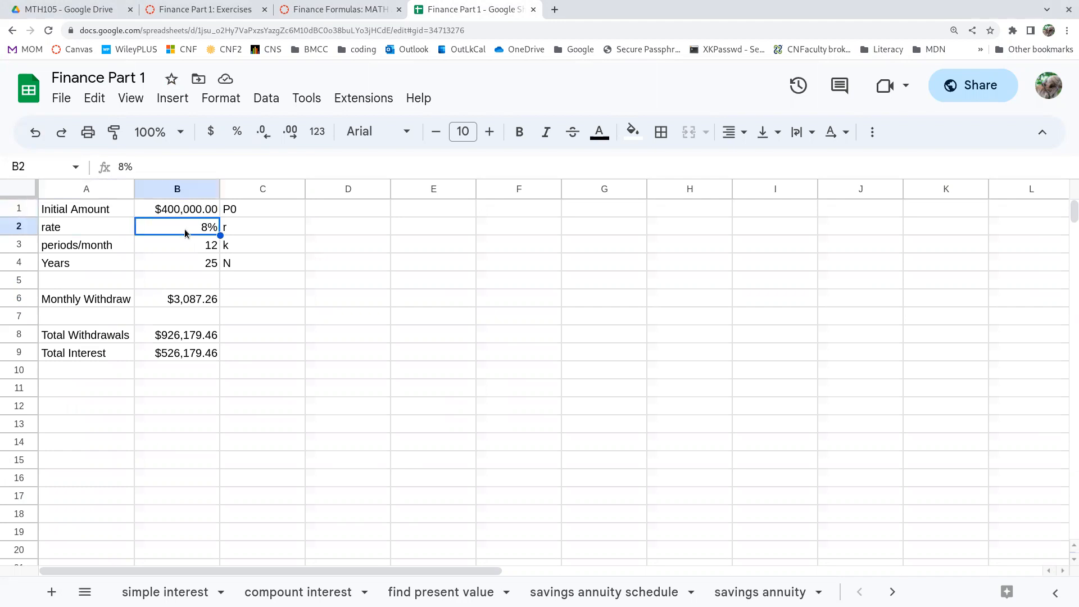
pyautogui.write('4')
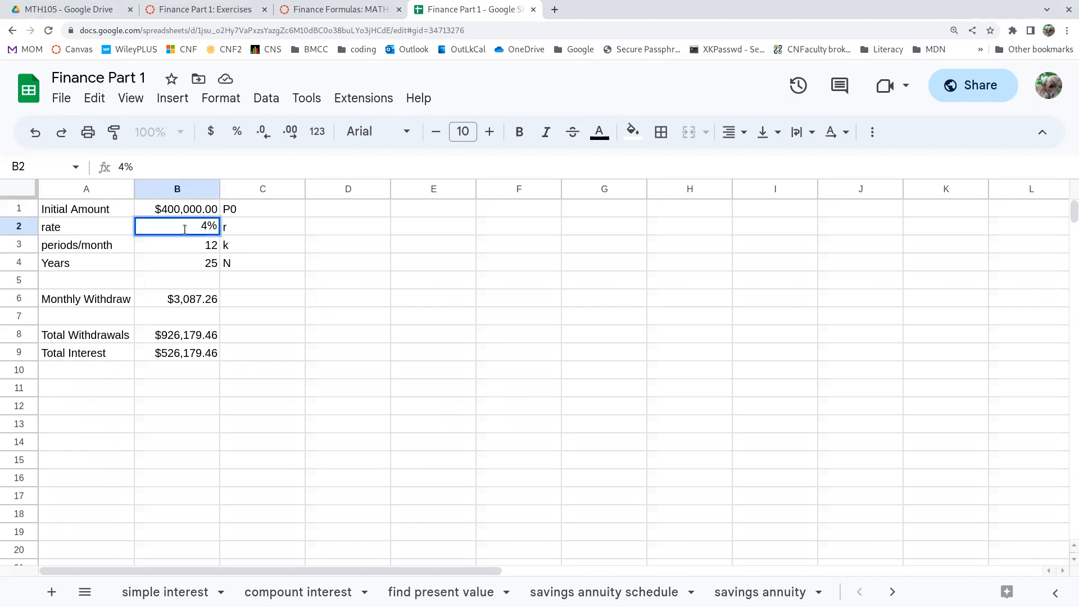
pyautogui.press('Return')
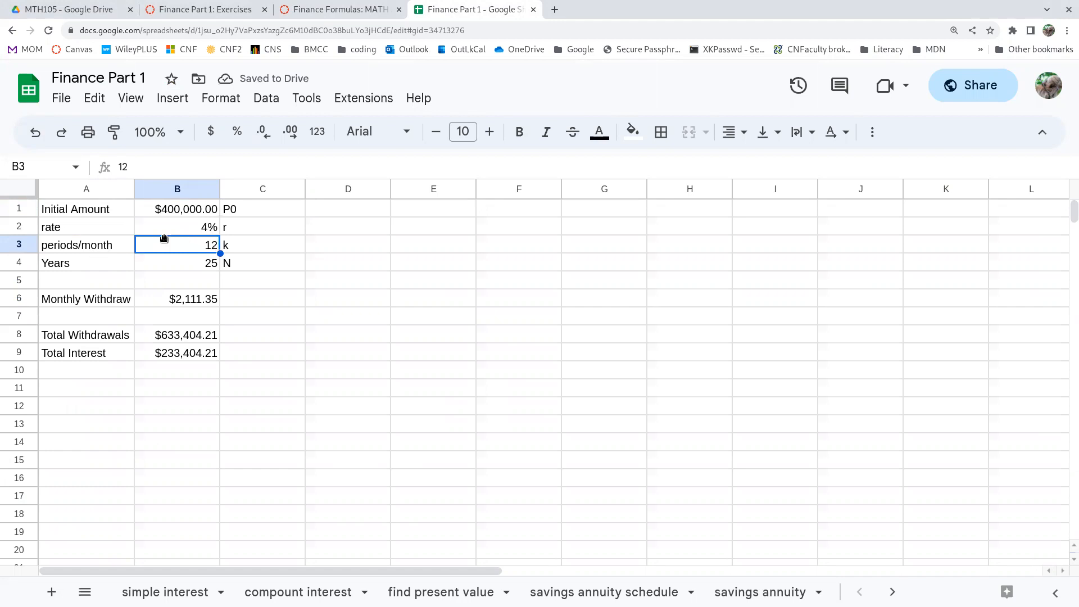
# - Shorten the label in cell A3 to "periods"
pyautogui.doubleClick(108, 248)
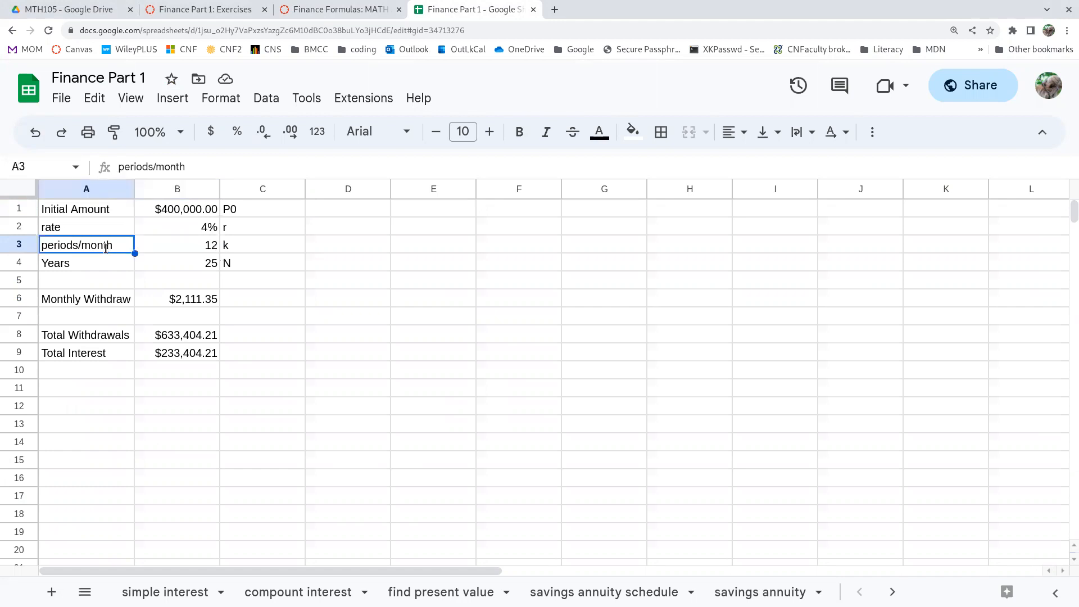
pyautogui.press('BackSpace')
pyautogui.press('BackSpace')
pyautogui.press('BackSpace')
pyautogui.press('BackSpace')
pyautogui.press('BackSpace')
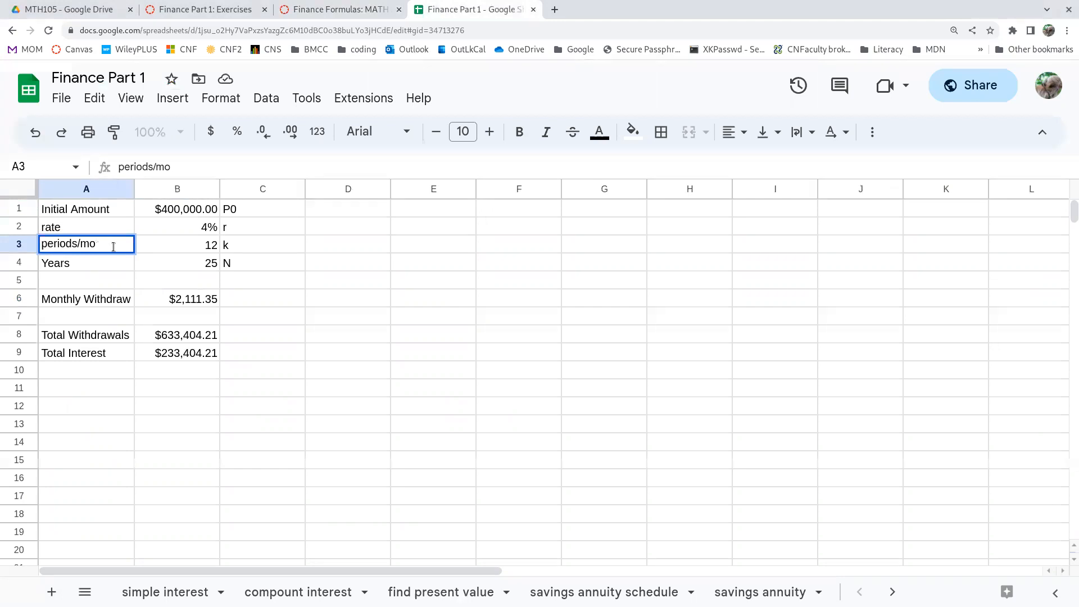
pyautogui.press('Return')
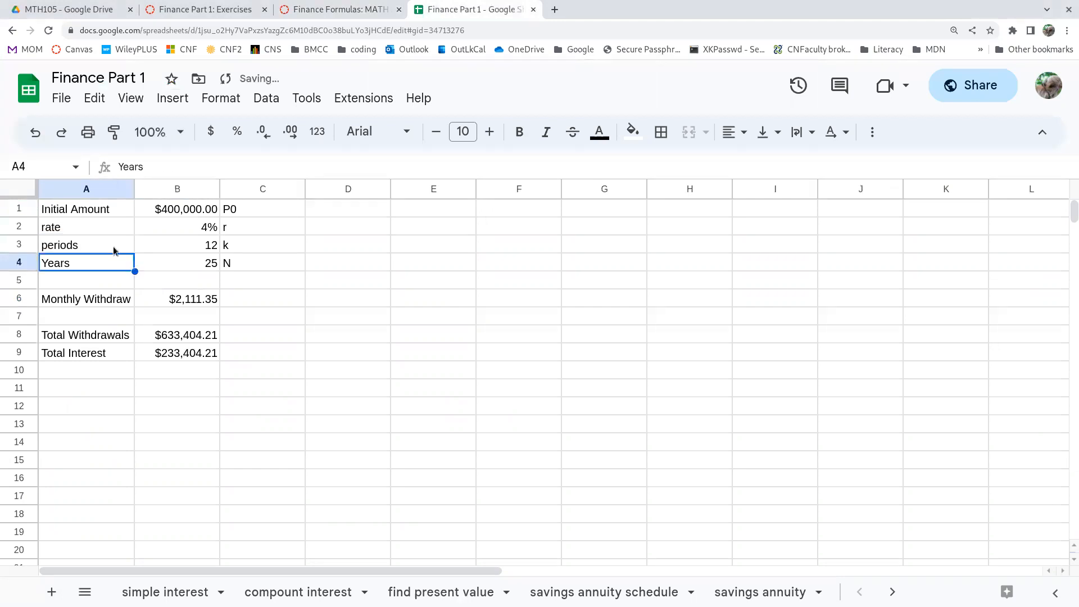
# - Set the number of years in cell B4 to 20
pyautogui.click(195, 263)
pyautogui.write('20')
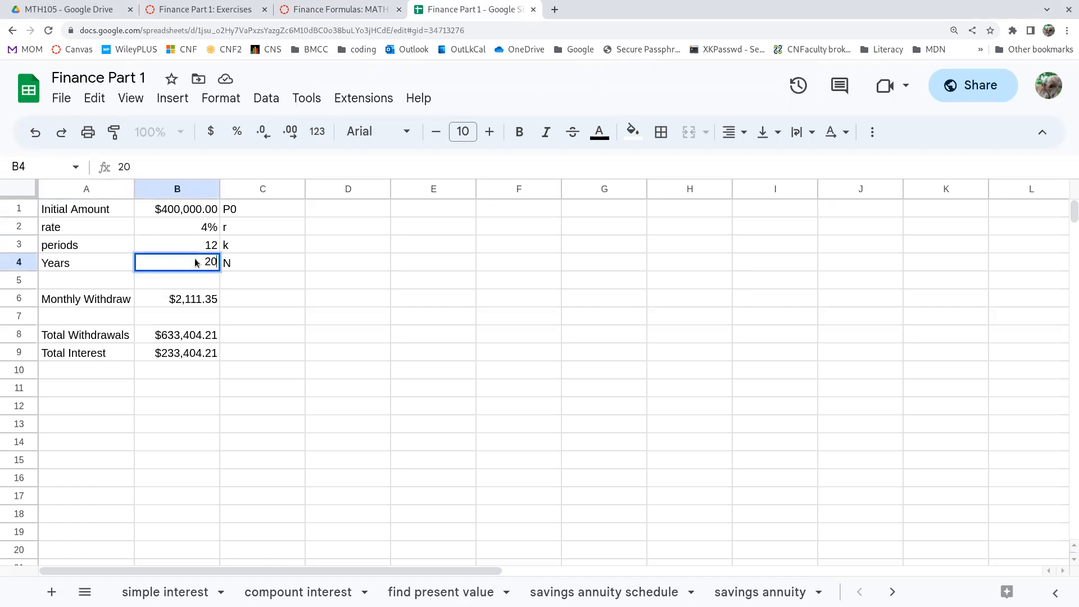
pyautogui.press('Return')
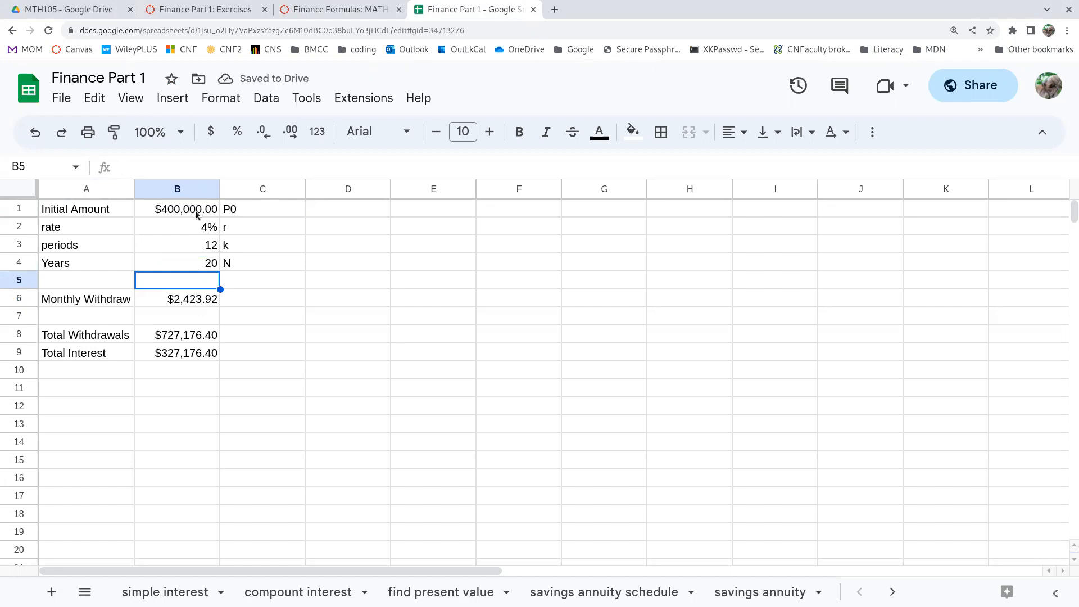
# - Clear the monthly withdrawal formula in B6, start a new =PMT( formula there and expand the function's argument help
pyautogui.click(200, 302)
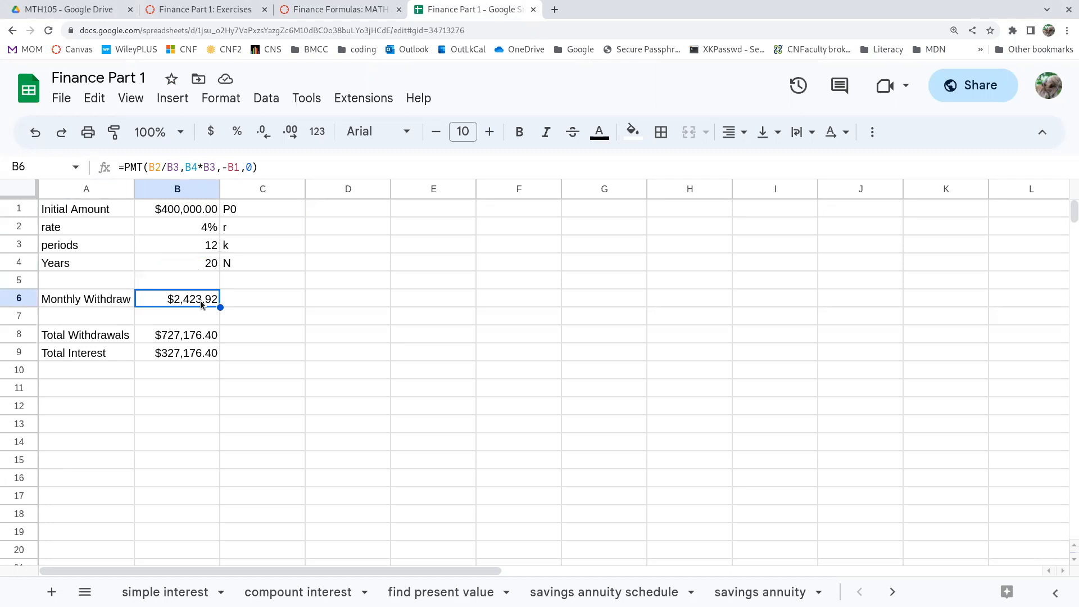
pyautogui.press('Delete')
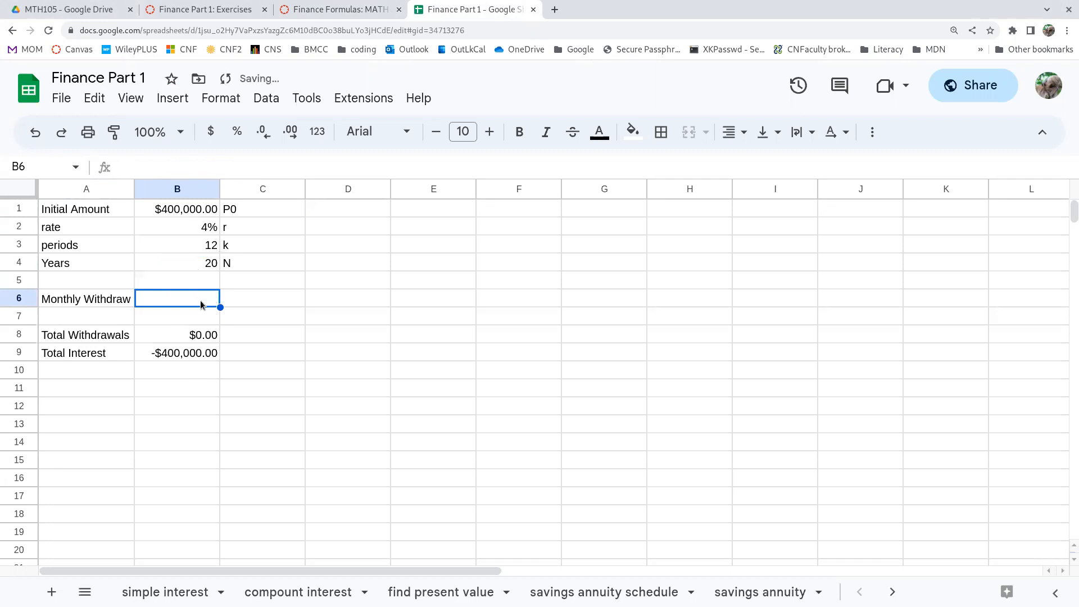
pyautogui.write('=PMT(')
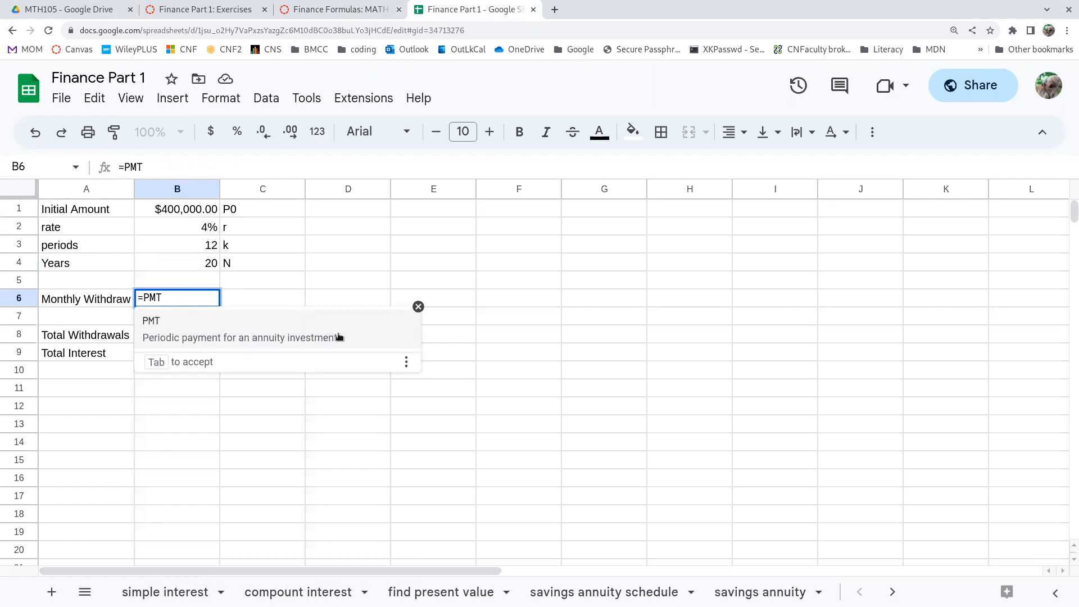
pyautogui.click(339, 337)
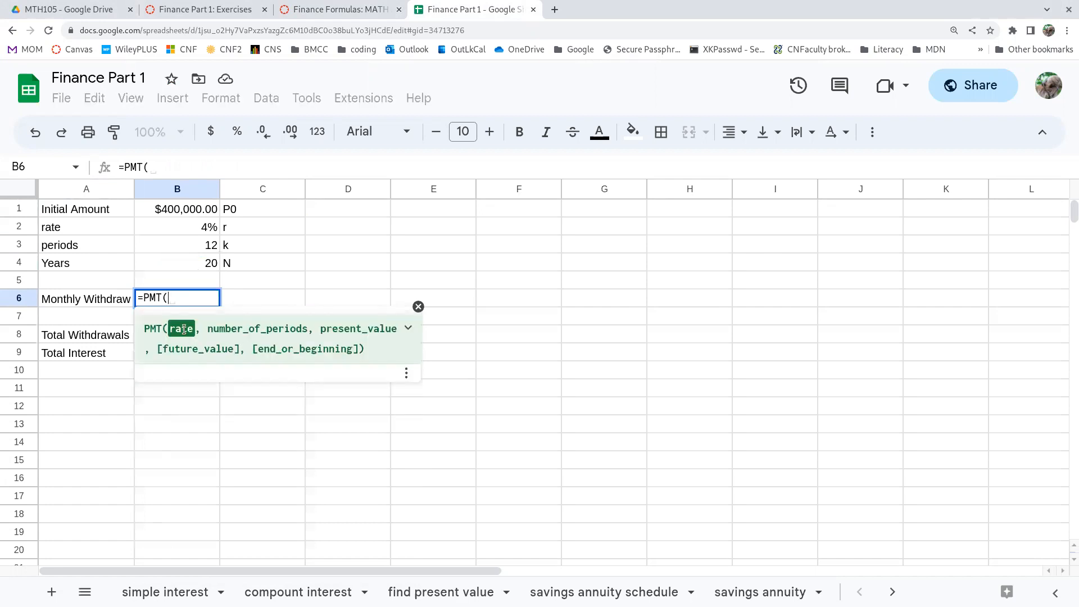
pyautogui.click(410, 327)
pyautogui.scroll(-1, 240, 456)
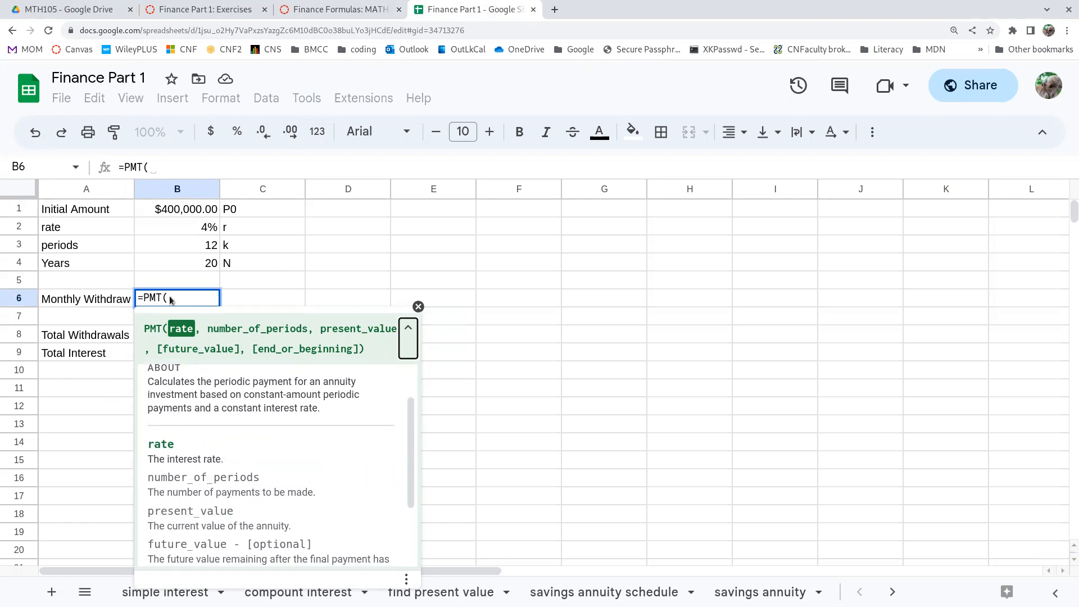
pyautogui.click(169, 298)
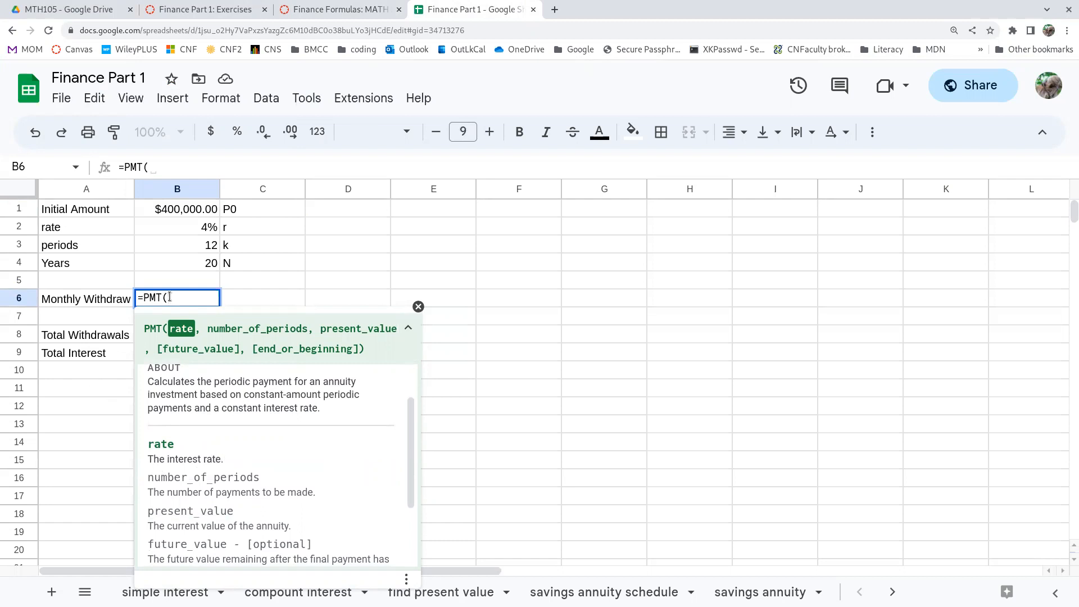
# - Enter B2/B3 as the rate argument of the PMT formula in B6
pyautogui.click(208, 231)
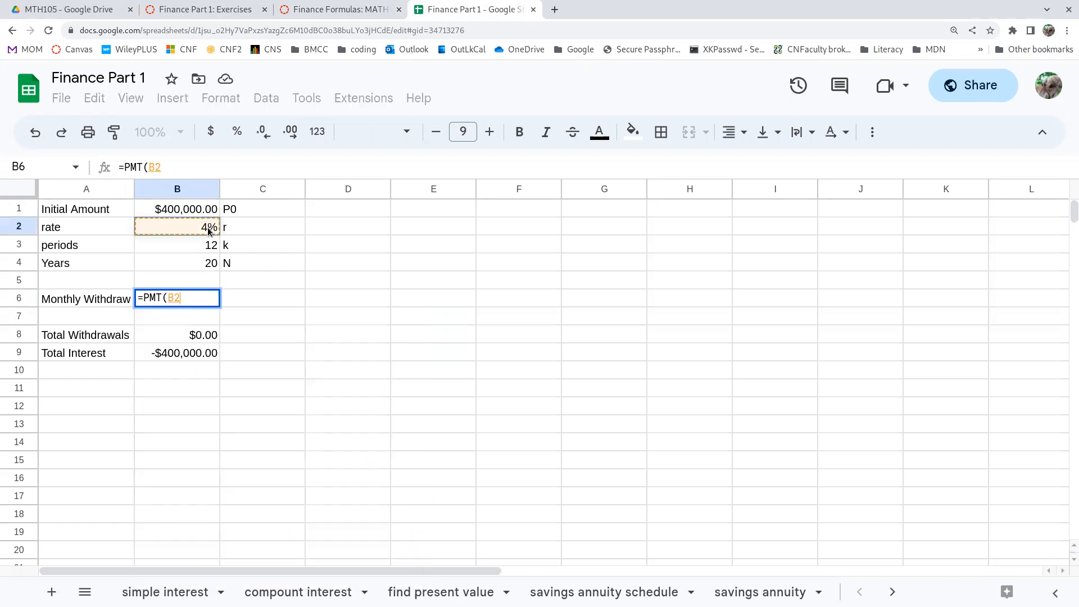
pyautogui.write('/')
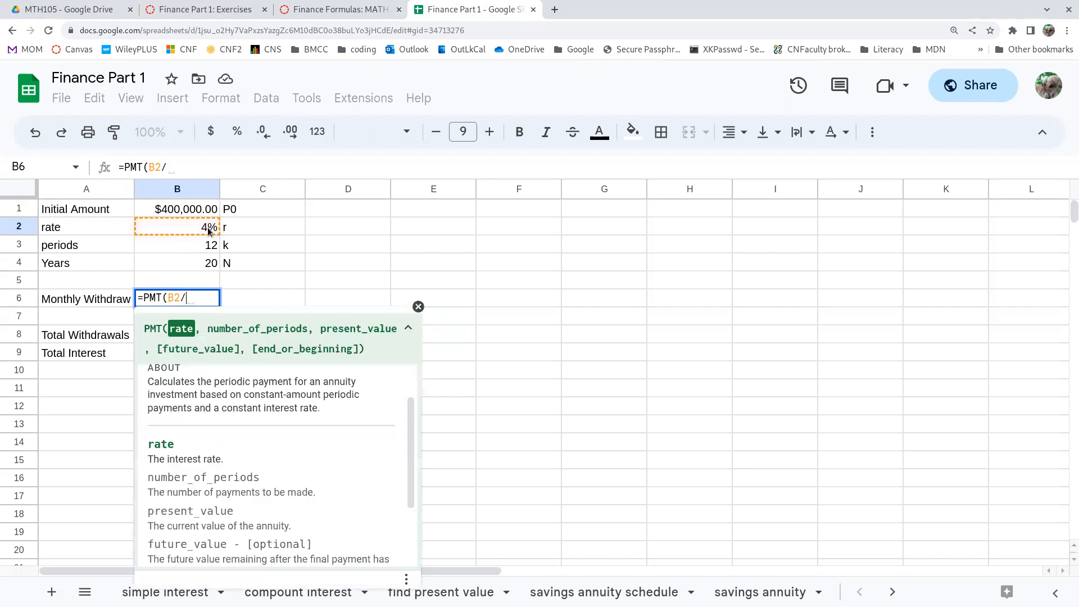
pyautogui.click(206, 247)
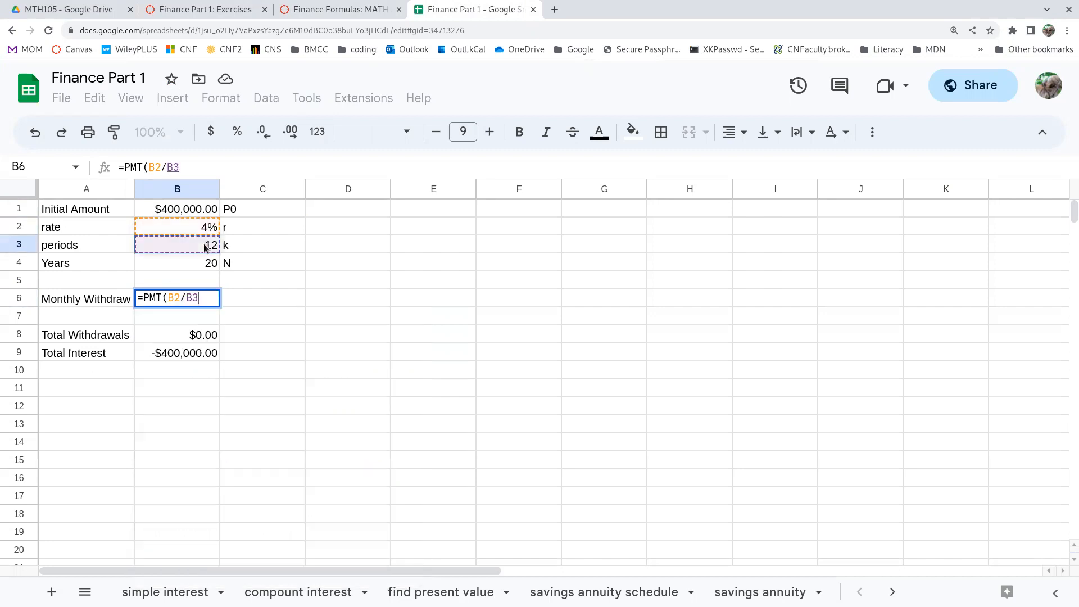
pyautogui.write(',')
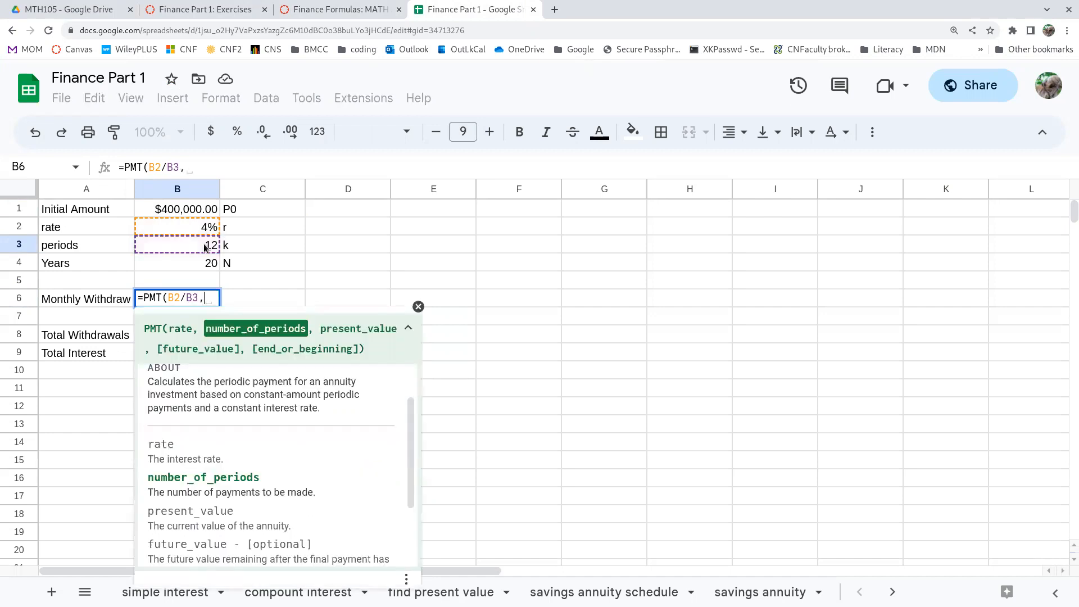
# - Enter B3*B4 as the number_of_periods argument of the PMT formula in B6
pyautogui.click(205, 248)
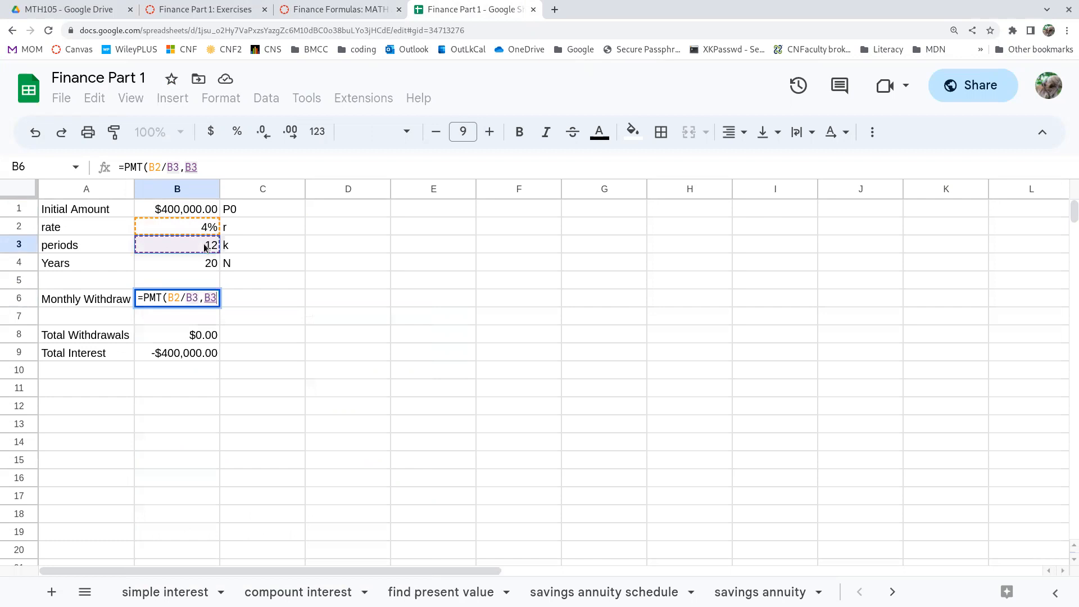
pyautogui.write('*')
pyautogui.click(208, 267)
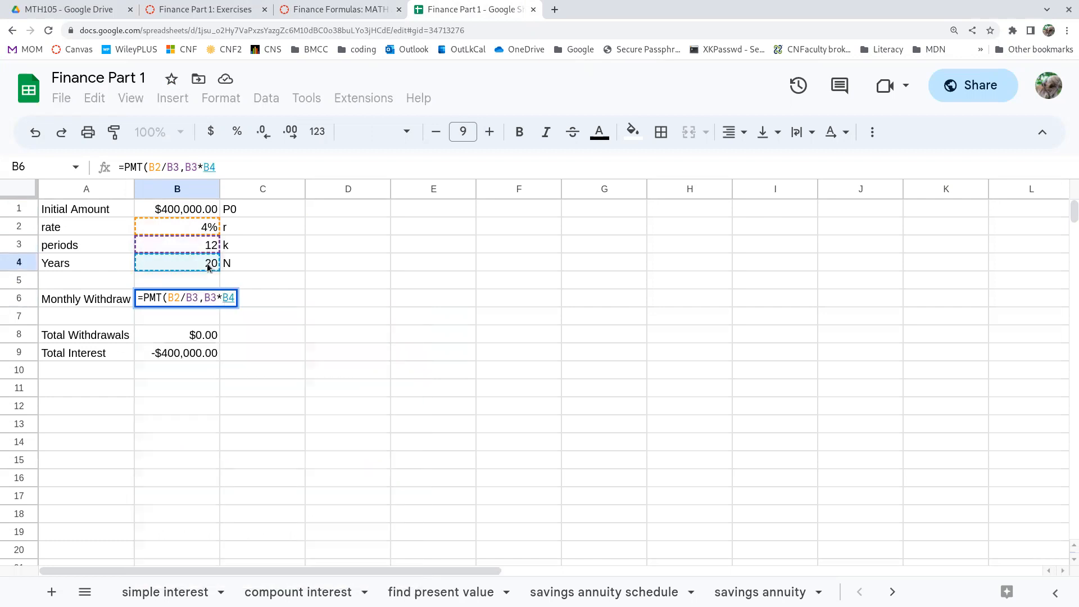
pyautogui.write(',')
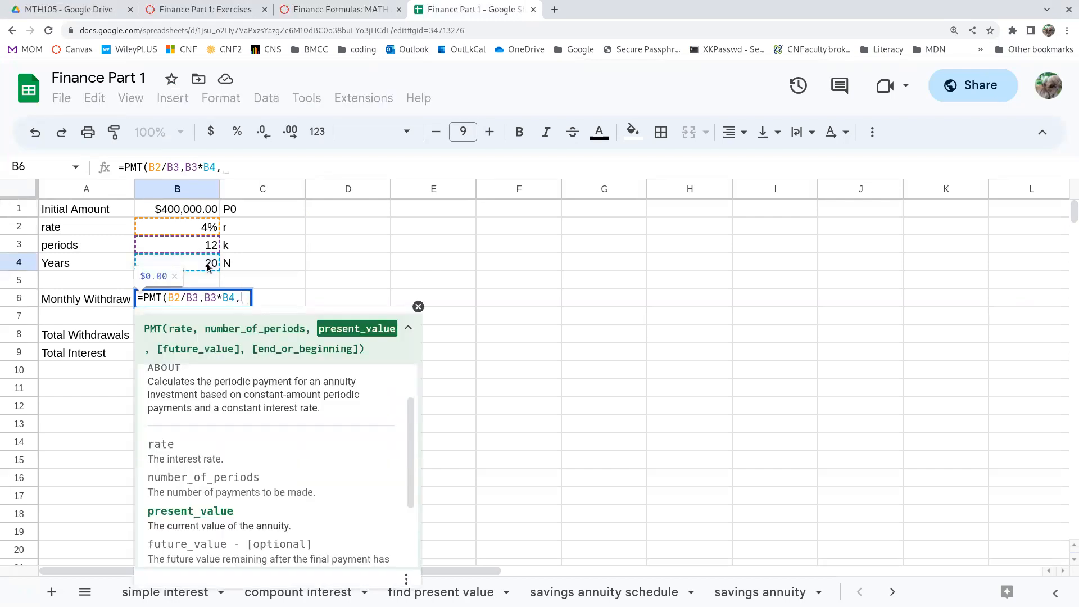
# - Complete the PMT formula in B6 with present value -B1, future value 0 and end_or_beginning 0
pyautogui.write('-')
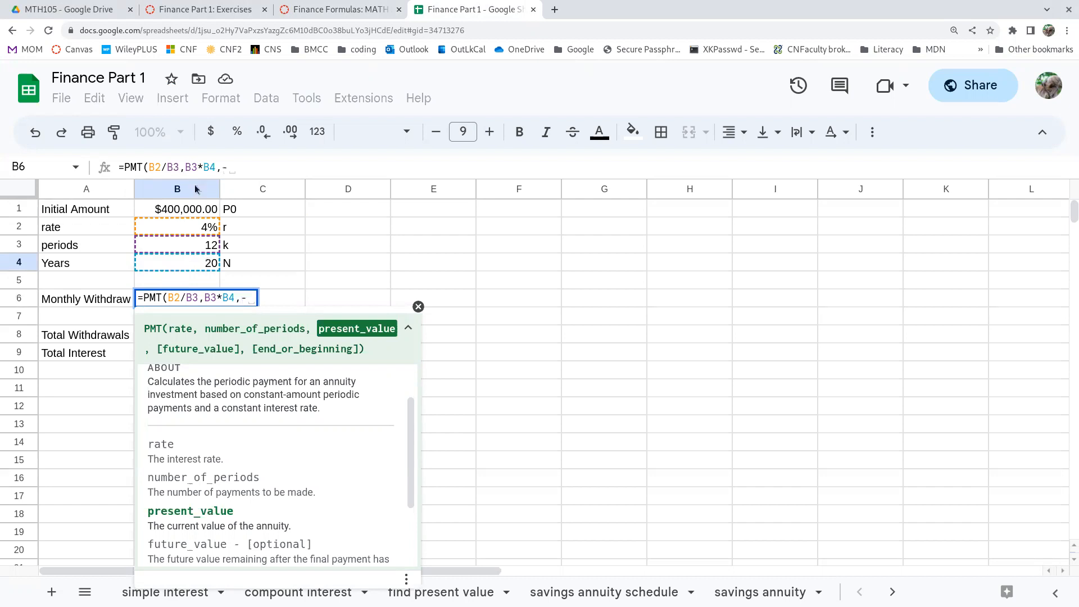
pyautogui.click(199, 211)
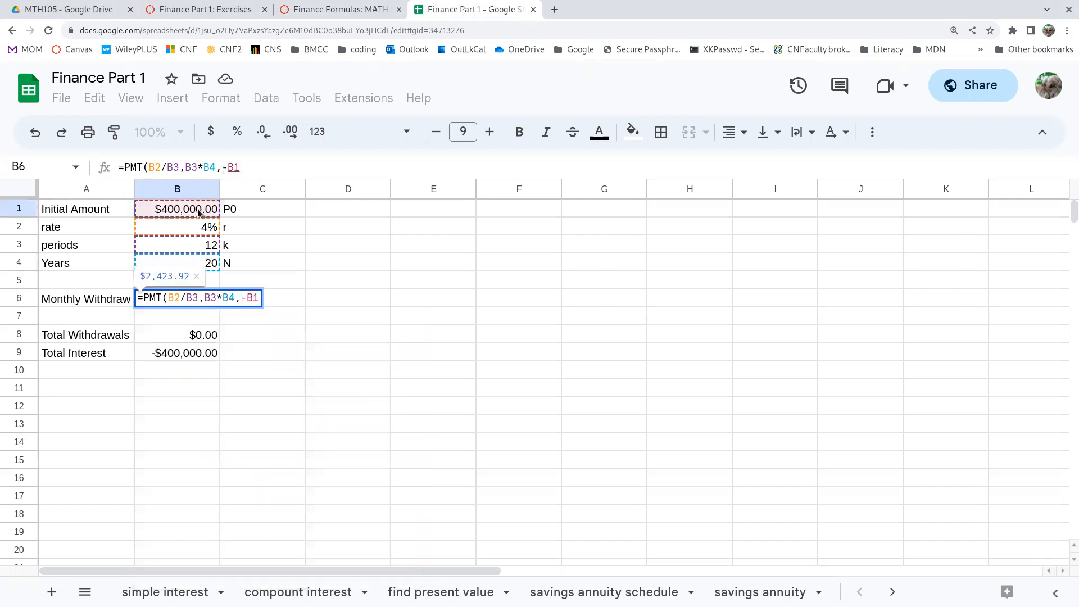
pyautogui.write(',')
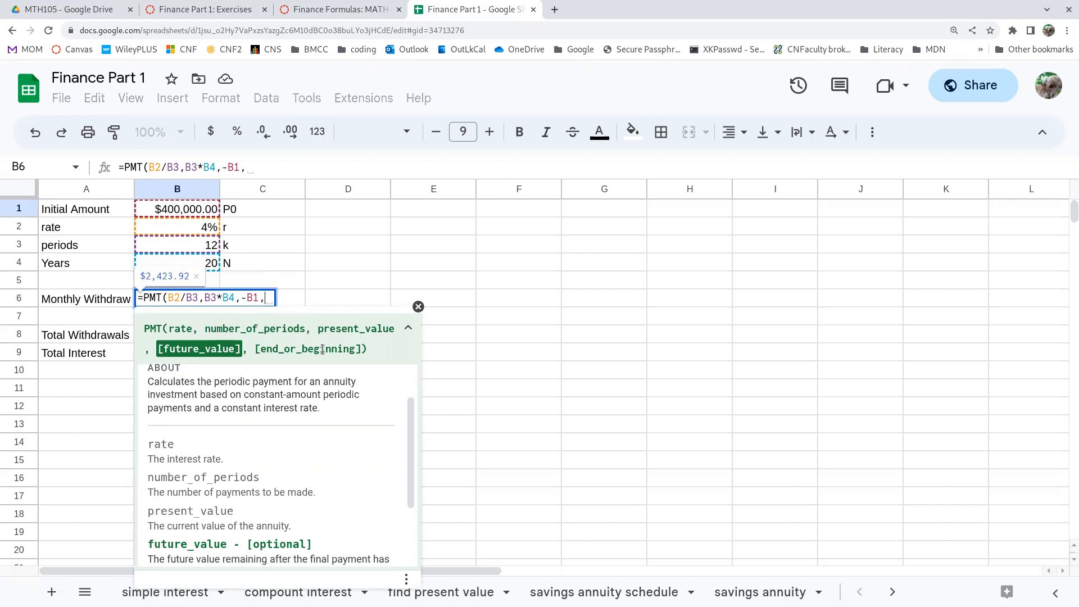
pyautogui.write('0,0')
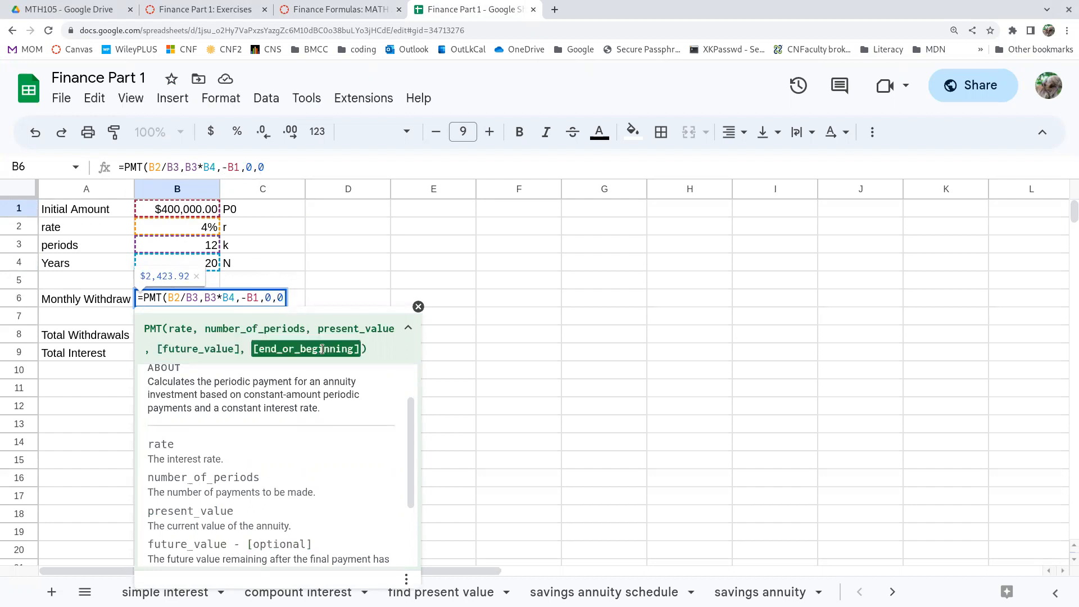
pyautogui.write(')')
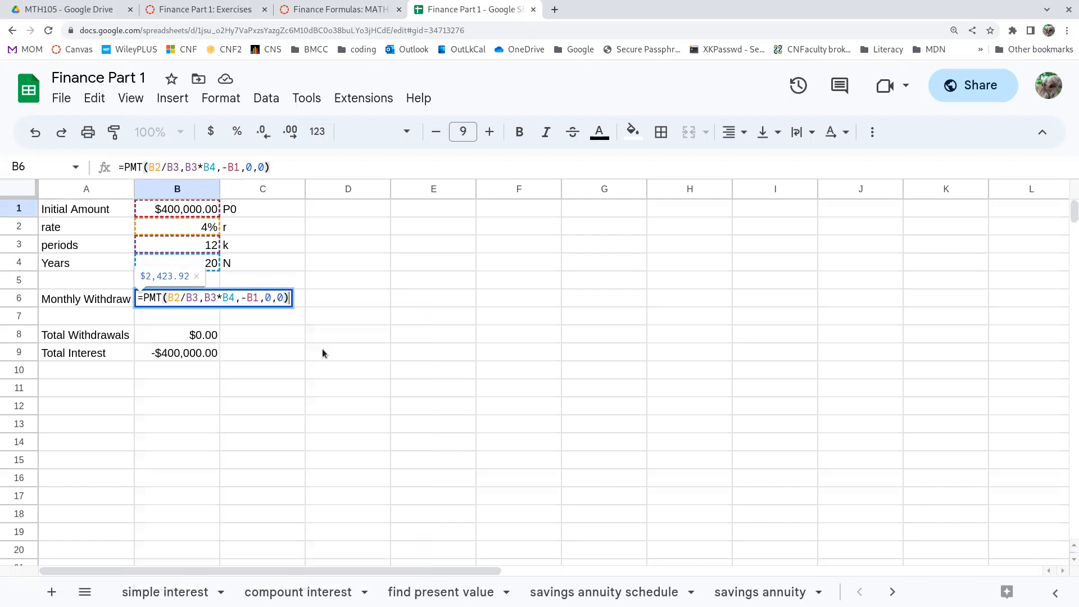
pyautogui.press('Return')
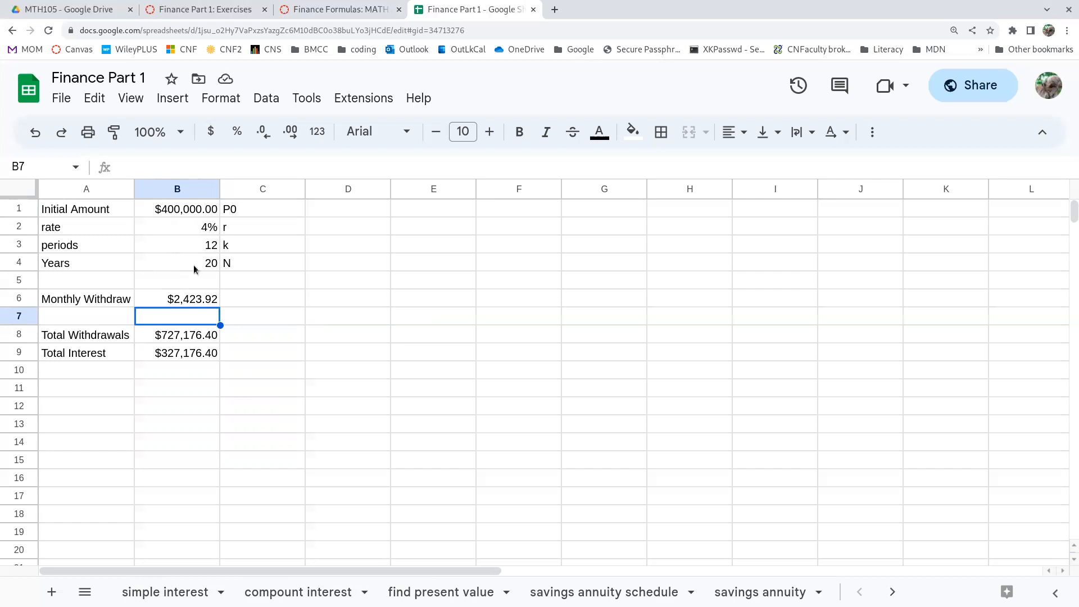
# - Replace the Total Withdrawals formula in cell B8 with =B6*B3*B4
pyautogui.click(182, 336)
pyautogui.press('Delete')
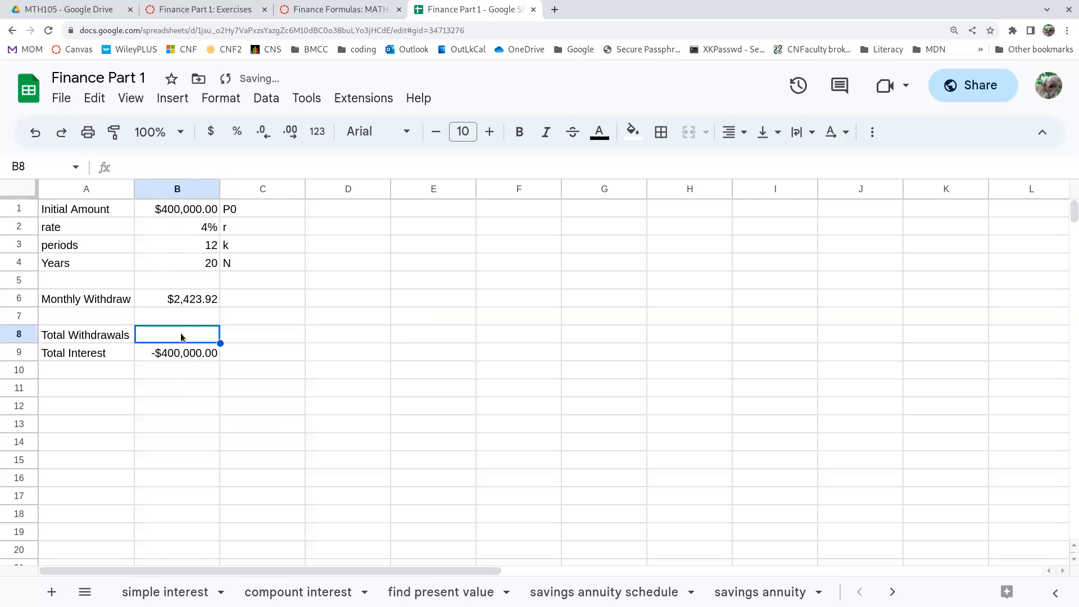
pyautogui.write('=')
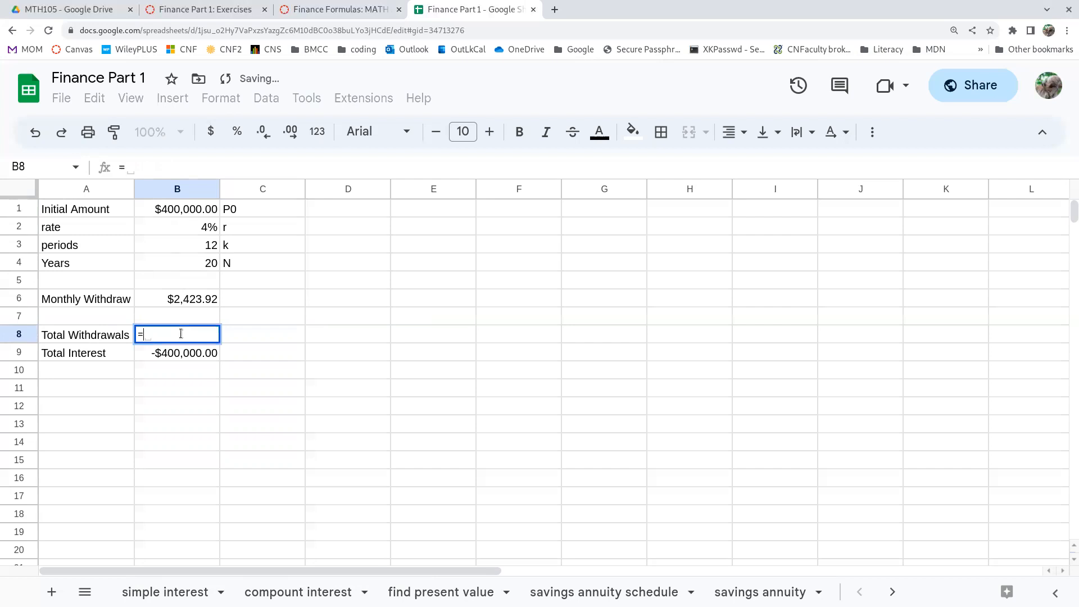
pyautogui.click(197, 301)
pyautogui.write('*')
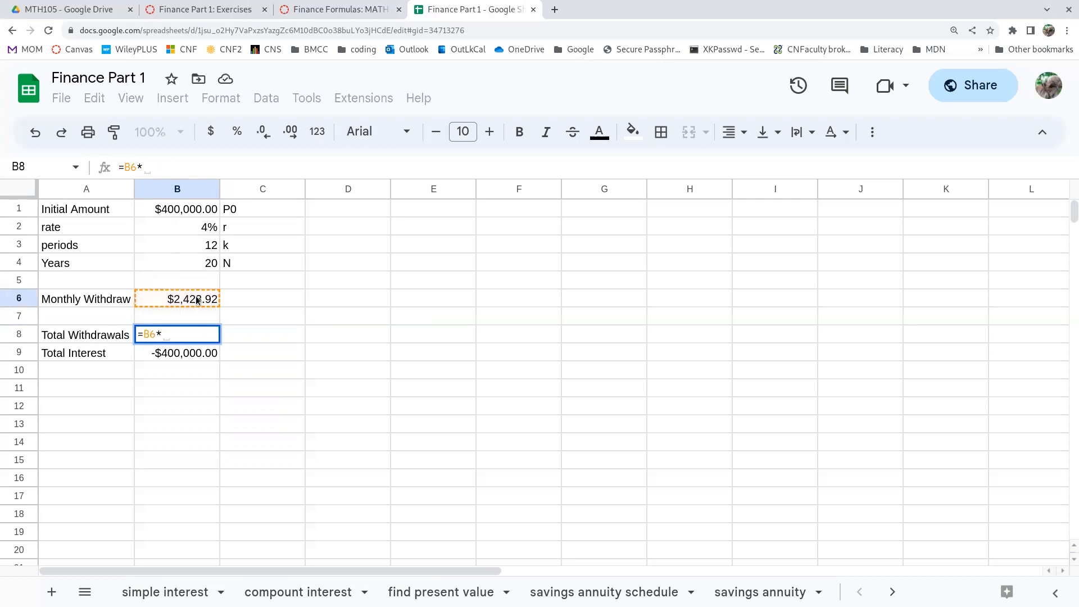
pyautogui.click(198, 247)
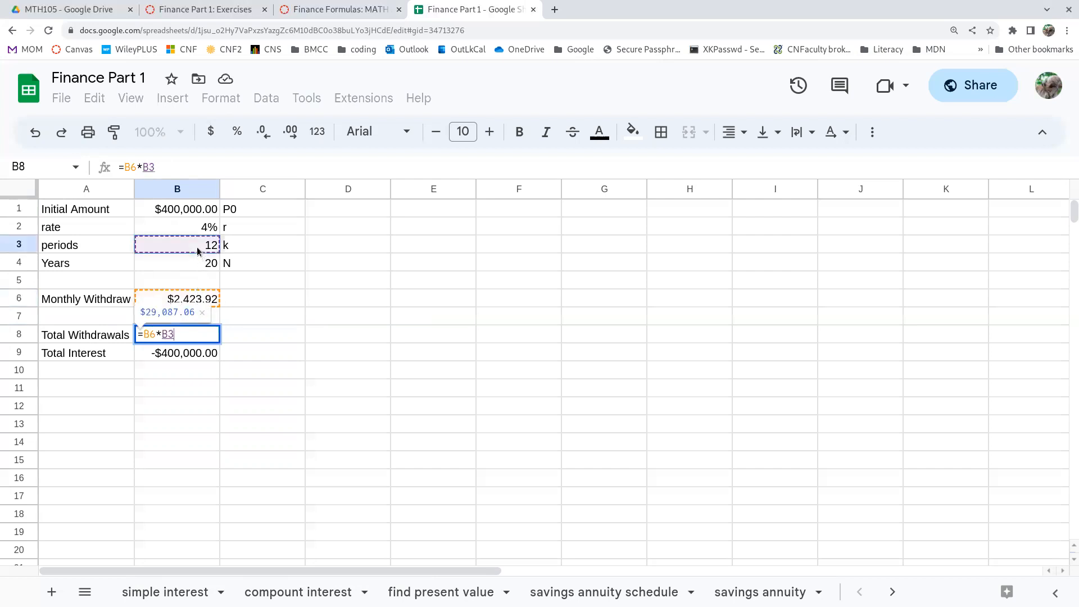
pyautogui.write('*')
pyautogui.click(193, 262)
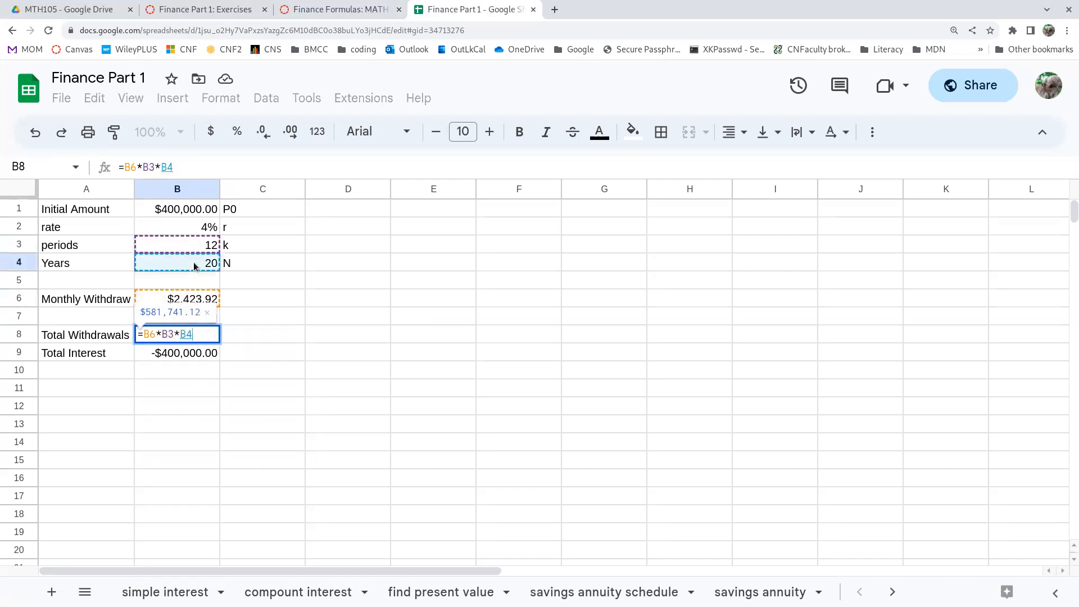
pyautogui.press('Return')
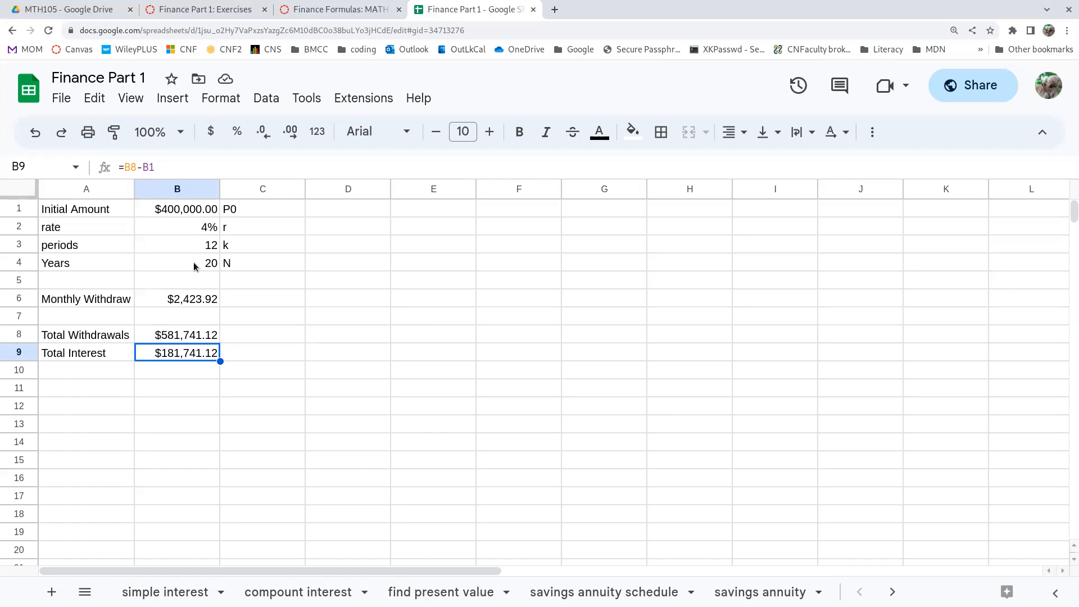
# - Review the Total Interest formula in B9, the input values in B1 to B4 and the PMT formula in B6
pyautogui.doubleClick(179, 353)
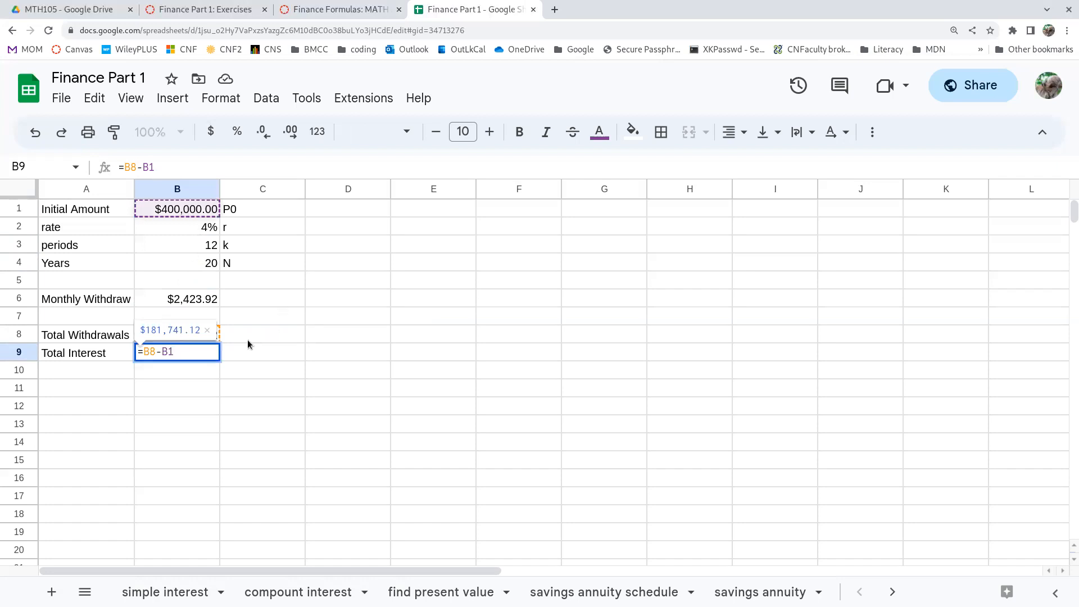
pyautogui.press('Return')
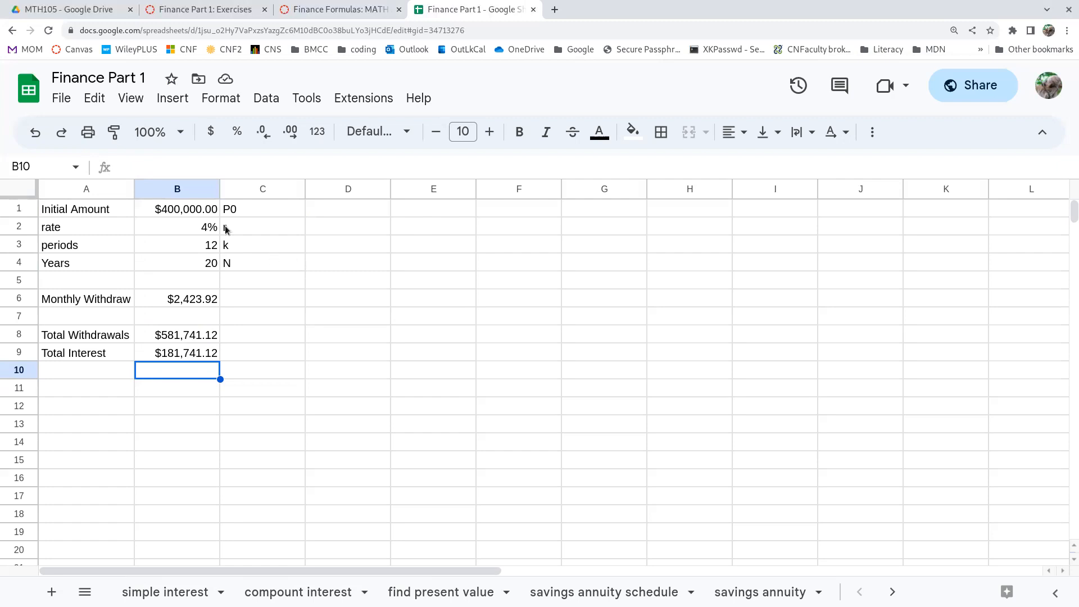
pyautogui.click(169, 208)
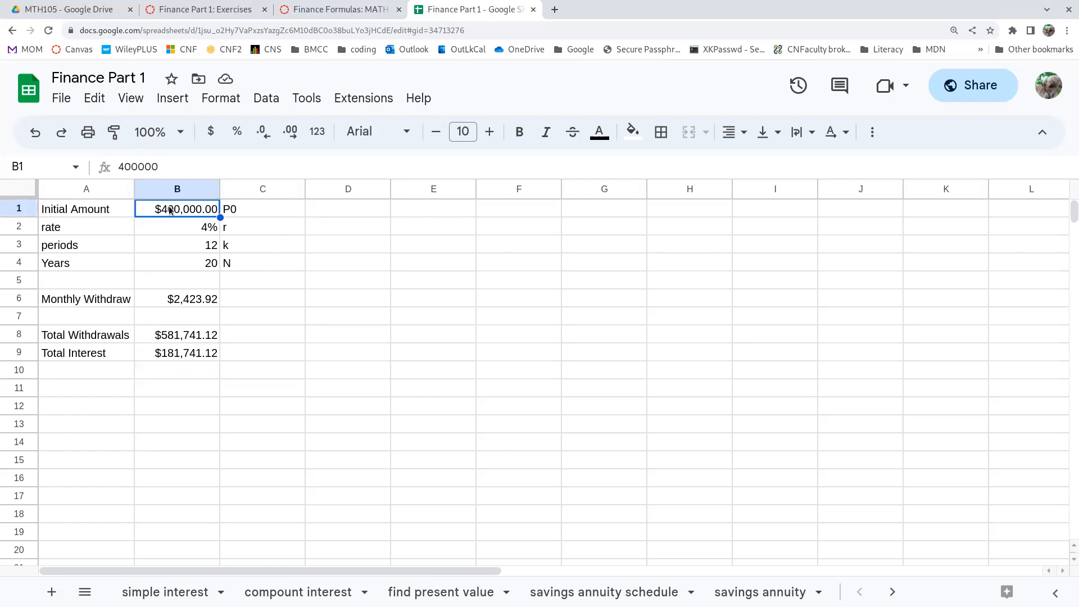
pyautogui.click(198, 226)
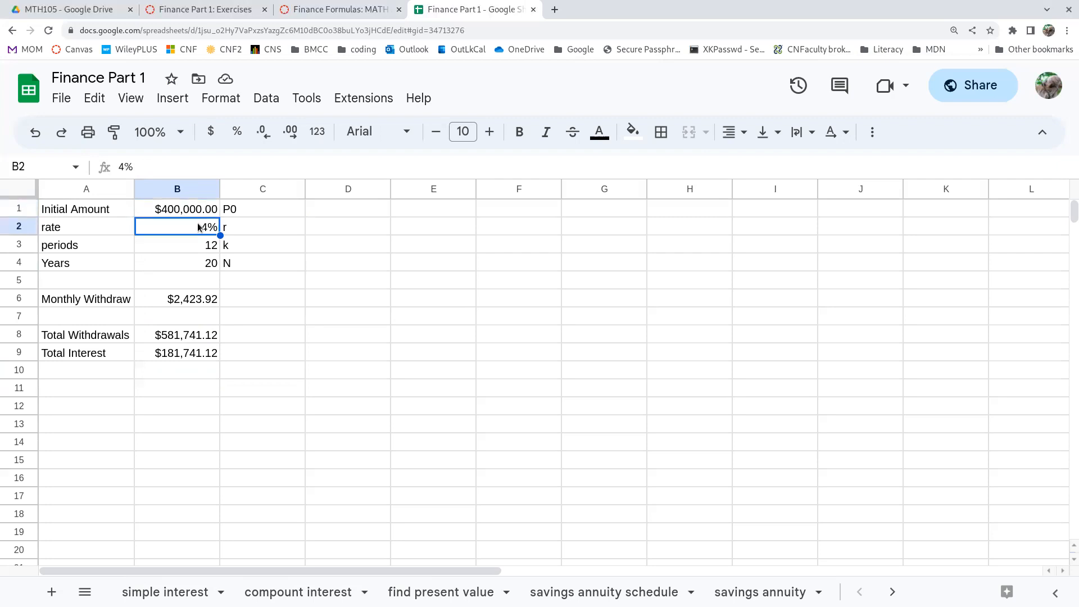
pyautogui.click(198, 247)
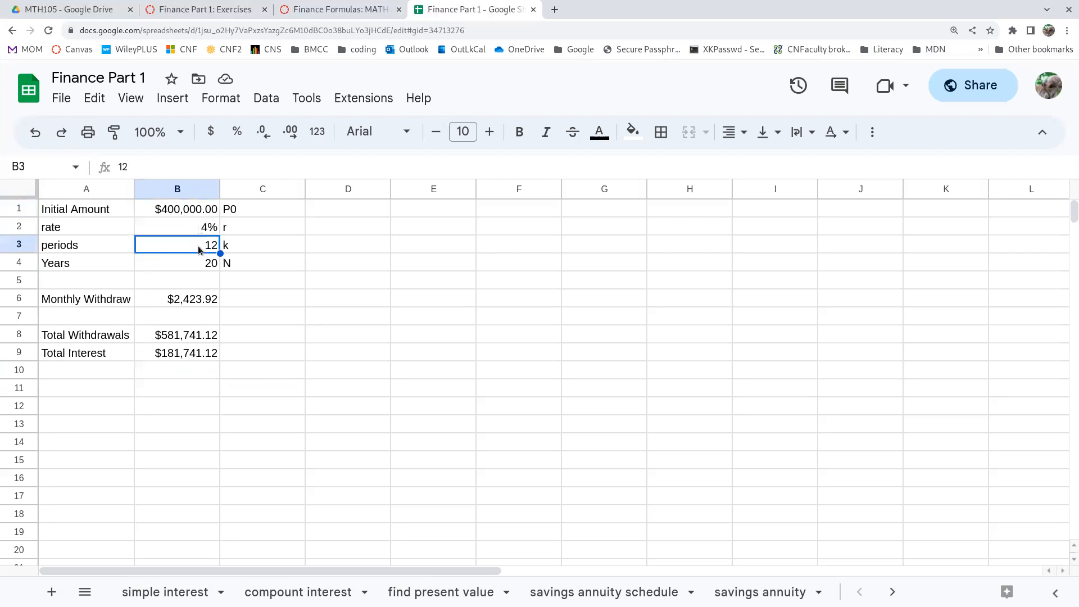
pyautogui.click(201, 261)
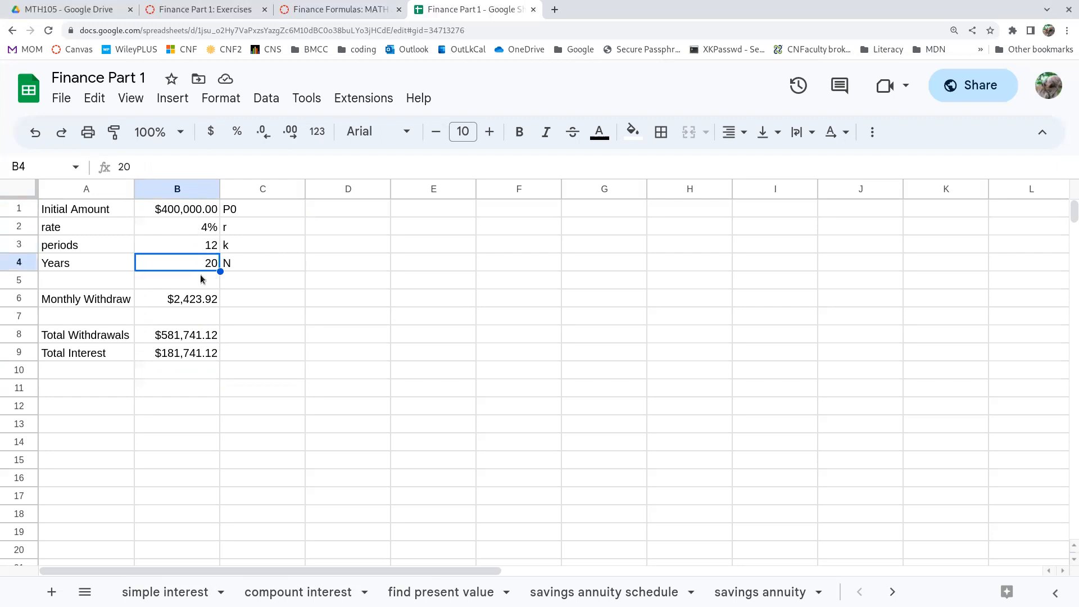
pyautogui.click(198, 303)
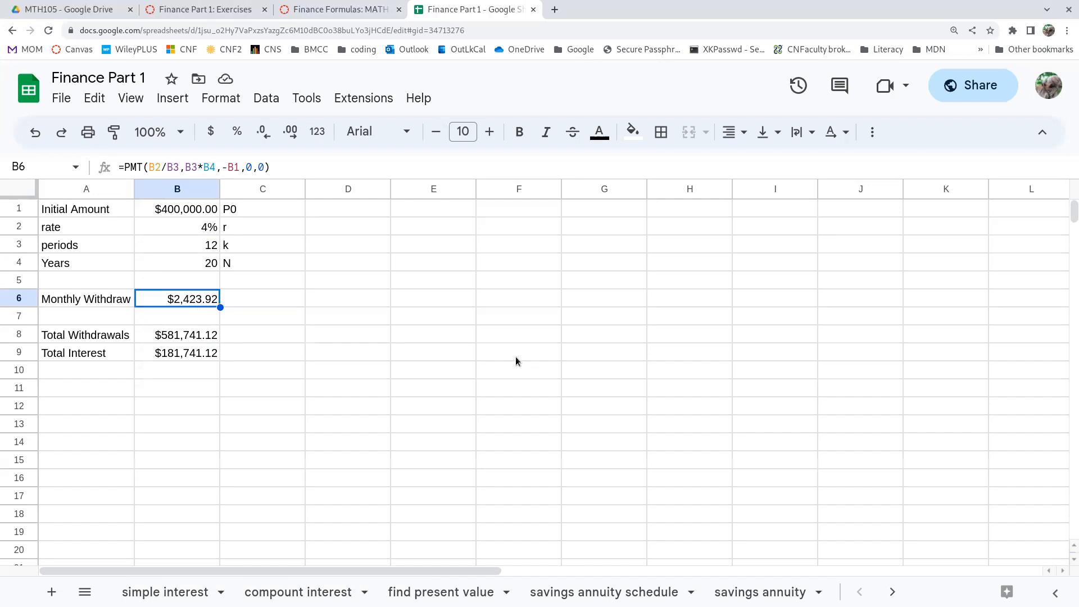
# - Select cell C6, look up the payout annuity withdrawal formula on the Finance Formulas page and return to the spreadsheet
pyautogui.click(272, 301)
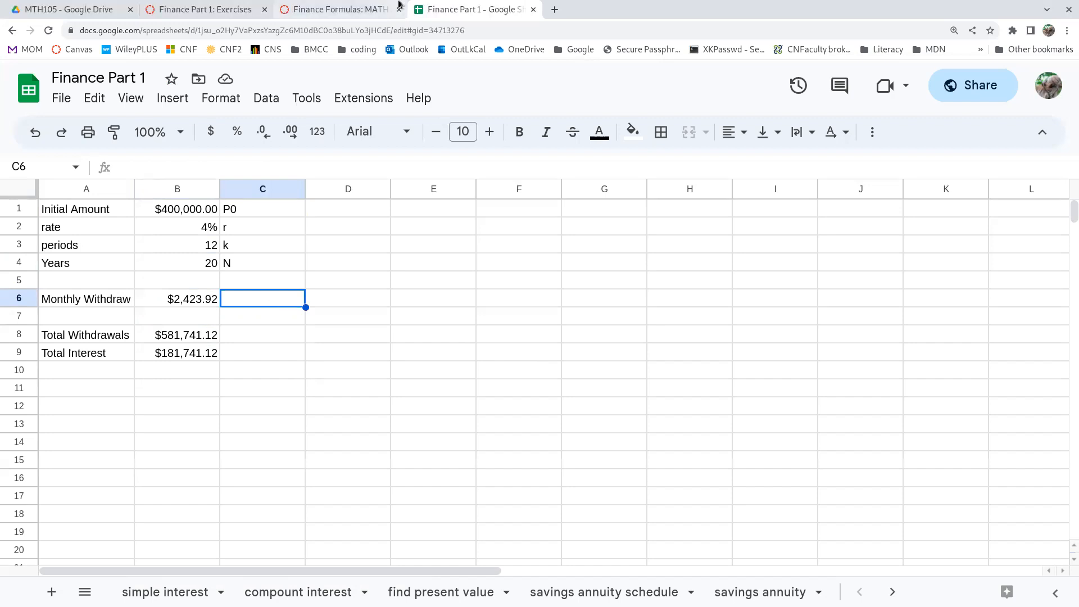
pyautogui.click(364, 8)
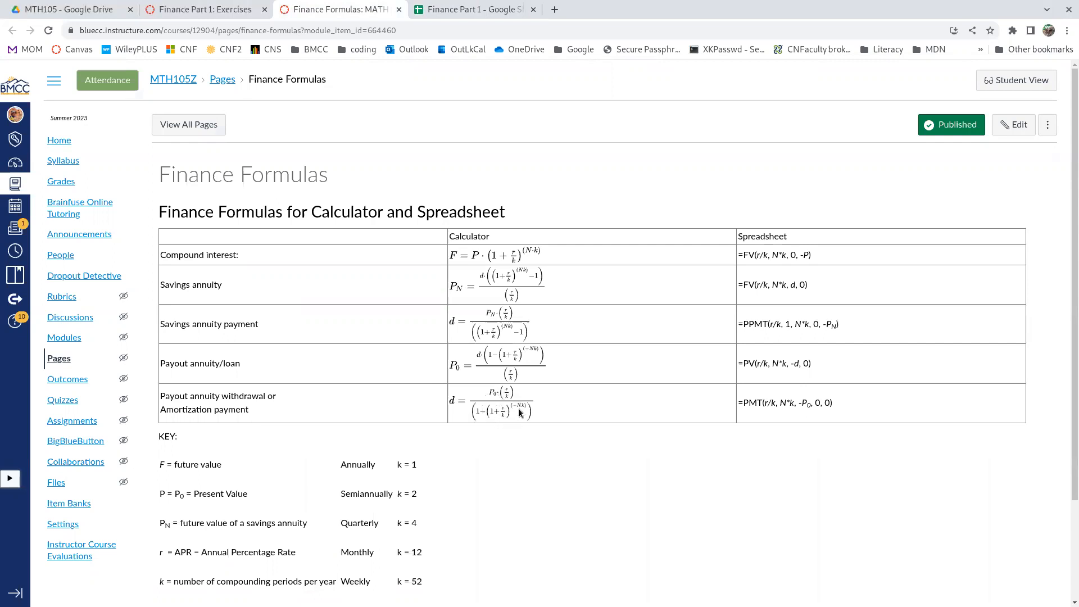
pyautogui.click(482, 11)
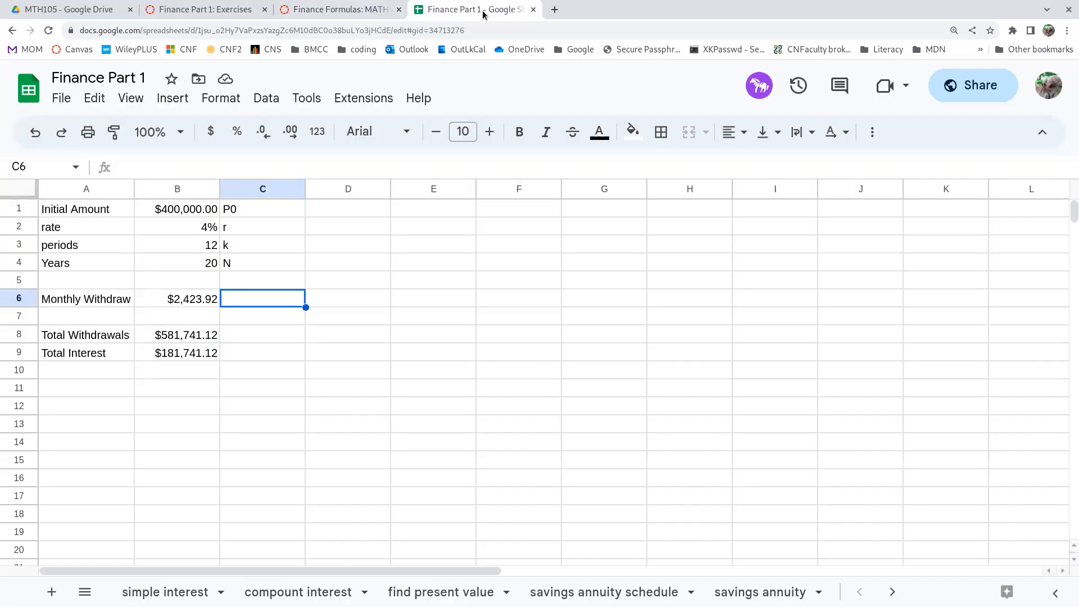
# - Switch to Xournal and handwrite "d =" with the numerator P0(r/k) below the PMT lines
pyautogui.hotkey('alt', 'Tab')
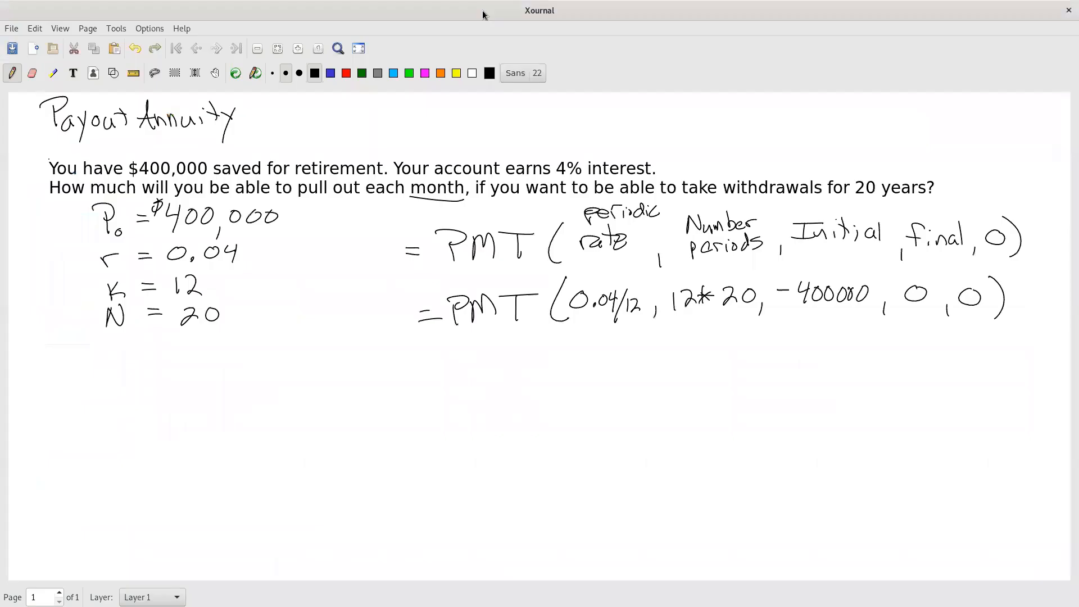
pyautogui.click(420, 367)
pyautogui.moveTo(417, 375)
pyautogui.mouseDown()
pyautogui.moveTo(436, 385)
pyautogui.moveTo(400, 395)
pyautogui.mouseUp()
pyautogui.moveTo(500, 344)
pyautogui.mouseDown()
pyautogui.moveTo(504, 362)
pyautogui.moveTo(501, 351)
pyautogui.moveTo(517, 360)
pyautogui.mouseUp()
pyautogui.moveTo(555, 328)
pyautogui.mouseDown()
pyautogui.moveTo(546, 372)
pyautogui.moveTo(579, 333)
pyautogui.moveTo(581, 348)
pyautogui.mouseUp()
pyautogui.moveTo(565, 357)
pyautogui.mouseDown()
pyautogui.moveTo(563, 370)
pyautogui.moveTo(578, 367)
pyautogui.mouseUp()
pyautogui.click(602, 358)
pyautogui.moveTo(583, 322); pyautogui.dragTo(586, 371)
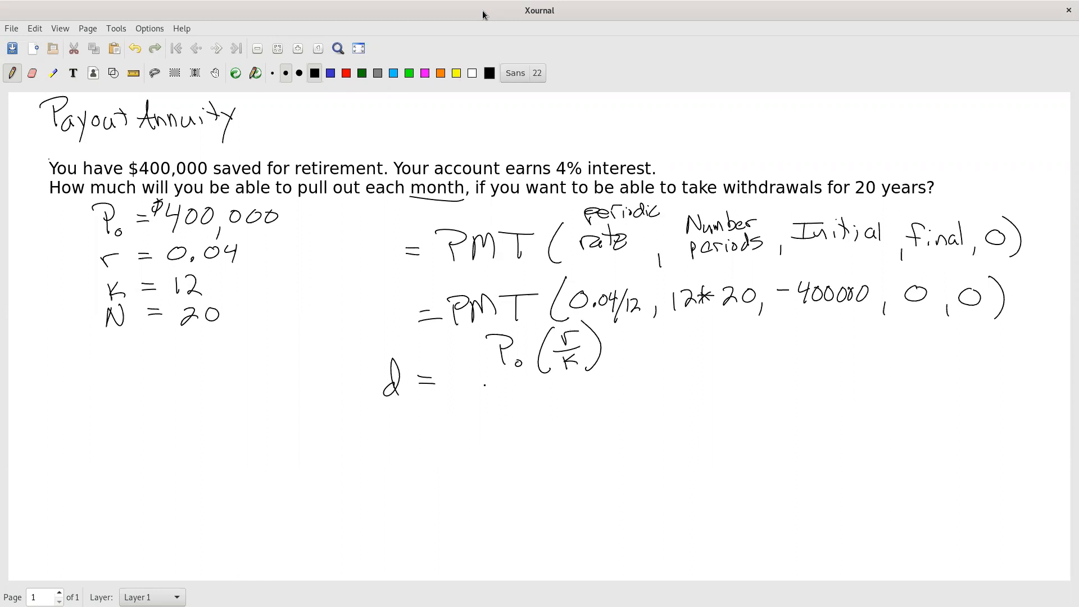
# - Draw the fraction bar and handwrite the denominator (1 - (1 + r/k)^(-k·N)) beneath it
pyautogui.moveTo(492, 376); pyautogui.dragTo(663, 376)
pyautogui.moveTo(495, 384); pyautogui.dragTo(488, 433)
pyautogui.moveTo(500, 400); pyautogui.dragTo(498, 426)
pyautogui.moveTo(511, 411)
pyautogui.mouseDown()
pyautogui.moveTo(532, 409)
pyautogui.moveTo(549, 429)
pyautogui.moveTo(588, 410)
pyautogui.mouseUp()
pyautogui.moveTo(578, 402)
pyautogui.mouseDown()
pyautogui.moveTo(577, 418)
pyautogui.moveTo(615, 397)
pyautogui.moveTo(607, 423)
pyautogui.mouseUp()
pyautogui.moveTo(614, 411); pyautogui.dragTo(625, 431)
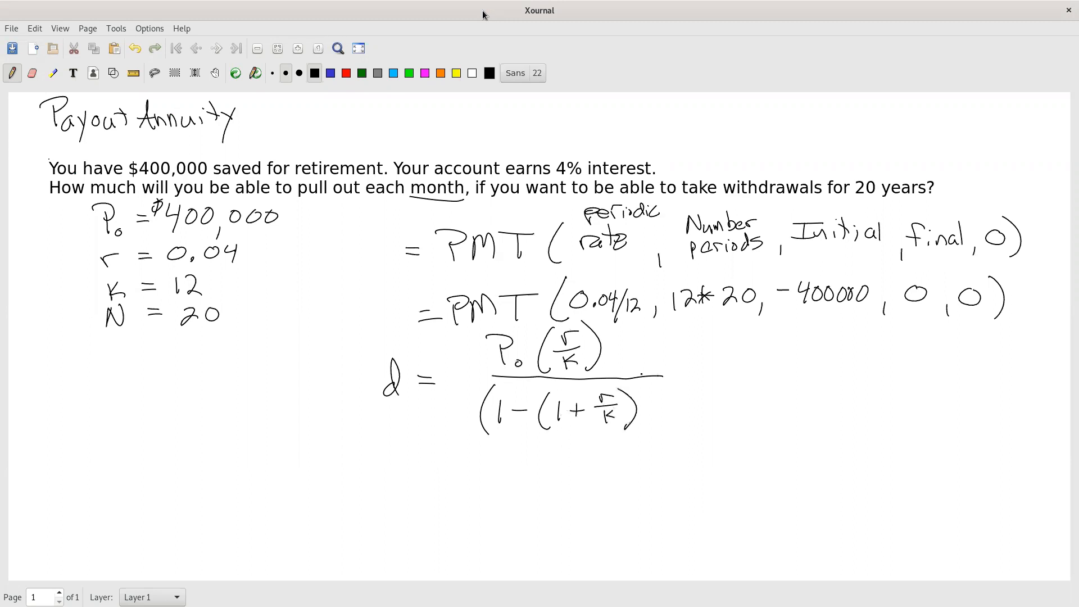
pyautogui.moveTo(644, 378)
pyautogui.mouseDown()
pyautogui.moveTo(636, 398)
pyautogui.moveTo(670, 391)
pyautogui.mouseUp()
pyautogui.click(706, 384)
pyautogui.moveTo(684, 392)
pyautogui.mouseDown()
pyautogui.moveTo(692, 378)
pyautogui.moveTo(696, 441)
pyautogui.mouseUp()
# - Handwrite an equals sign and the substituted numerator 400000 × (0.04/12) beside the formula
pyautogui.moveTo(752, 364)
pyautogui.mouseDown()
pyautogui.moveTo(801, 355)
pyautogui.moveTo(790, 365)
pyautogui.mouseUp()
pyautogui.moveTo(807, 345)
pyautogui.mouseDown()
pyautogui.moveTo(804, 361)
pyautogui.moveTo(807, 346)
pyautogui.mouseUp()
pyautogui.moveTo(820, 343); pyautogui.dragTo(836, 347)
pyautogui.moveTo(850, 347)
pyautogui.mouseDown()
pyautogui.moveTo(842, 360)
pyautogui.moveTo(851, 347)
pyautogui.moveTo(873, 357)
pyautogui.moveTo(863, 360)
pyautogui.moveTo(883, 347)
pyautogui.moveTo(888, 370)
pyautogui.moveTo(906, 342)
pyautogui.moveTo(946, 349)
pyautogui.mouseUp()
pyautogui.click(917, 354)
pyautogui.moveTo(943, 340)
pyautogui.mouseDown()
pyautogui.moveTo(934, 372)
pyautogui.moveTo(952, 369)
pyautogui.mouseUp()
pyautogui.moveTo(956, 359); pyautogui.dragTo(971, 371)
pyautogui.click(891, 392)
# - Draw the second fraction bar and handwrite the substituted denominator 1 - (1 + 0.04/12), including its exponent and closing parenthesis
pyautogui.moveTo(779, 383); pyautogui.dragTo(1015, 378)
pyautogui.moveTo(786, 388)
pyautogui.mouseDown()
pyautogui.moveTo(768, 434)
pyautogui.moveTo(793, 422)
pyautogui.mouseUp()
pyautogui.moveTo(804, 411)
pyautogui.mouseDown()
pyautogui.moveTo(832, 428)
pyautogui.moveTo(911, 397)
pyautogui.mouseUp()
pyautogui.moveTo(921, 394)
pyautogui.mouseDown()
pyautogui.moveTo(920, 404)
pyautogui.moveTo(931, 400)
pyautogui.mouseUp()
pyautogui.moveTo(927, 394)
pyautogui.mouseDown()
pyautogui.moveTo(929, 408)
pyautogui.moveTo(905, 430)
pyautogui.mouseUp()
pyautogui.moveTo(909, 420); pyautogui.dragTo(922, 428)
pyautogui.moveTo(936, 390); pyautogui.dragTo(933, 432)
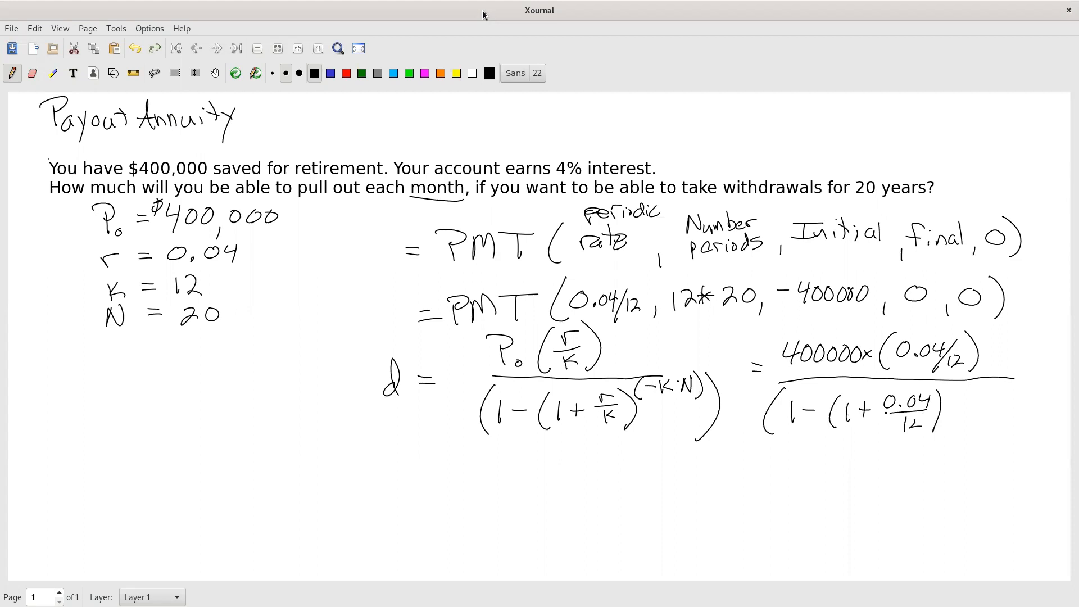
pyautogui.moveTo(949, 387)
pyautogui.mouseDown()
pyautogui.moveTo(945, 400)
pyautogui.moveTo(959, 393)
pyautogui.mouseUp()
pyautogui.moveTo(963, 387)
pyautogui.mouseDown()
pyautogui.moveTo(962, 398)
pyautogui.moveTo(982, 396)
pyautogui.mouseUp()
pyautogui.moveTo(982, 388)
pyautogui.mouseDown()
pyautogui.moveTo(975, 397)
pyautogui.moveTo(990, 395)
pyautogui.mouseUp()
pyautogui.moveTo(995, 388); pyautogui.dragTo(999, 433)
# - Switch to the Finance Part 1 spreadsheet and start the algebraic formula in C6 with the numerator =B1*(B2/B3)
pyautogui.hotkey('alt', 'Tab')
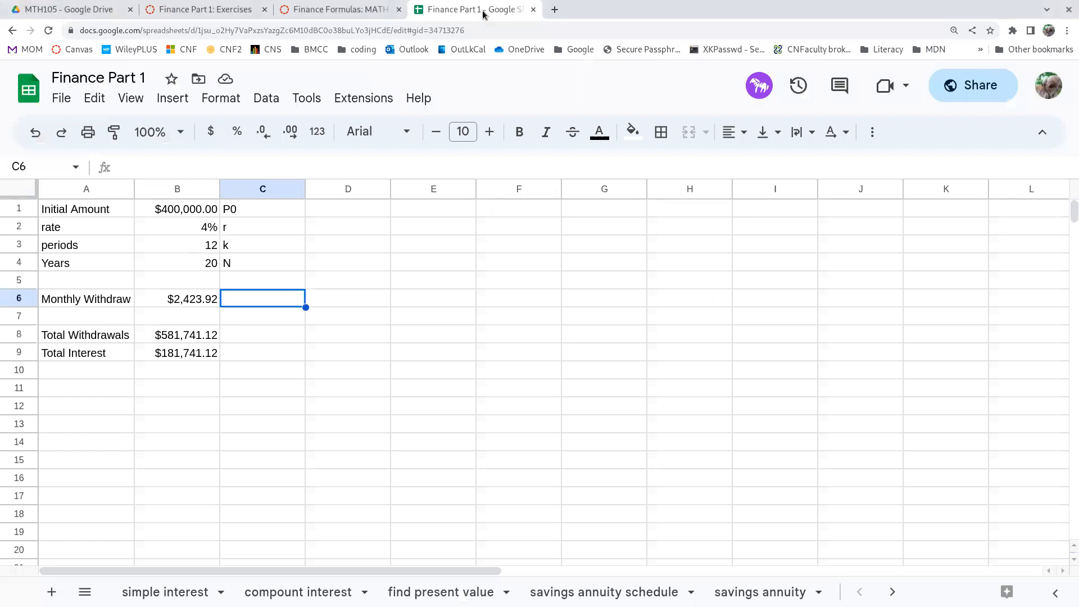
pyautogui.write('=')
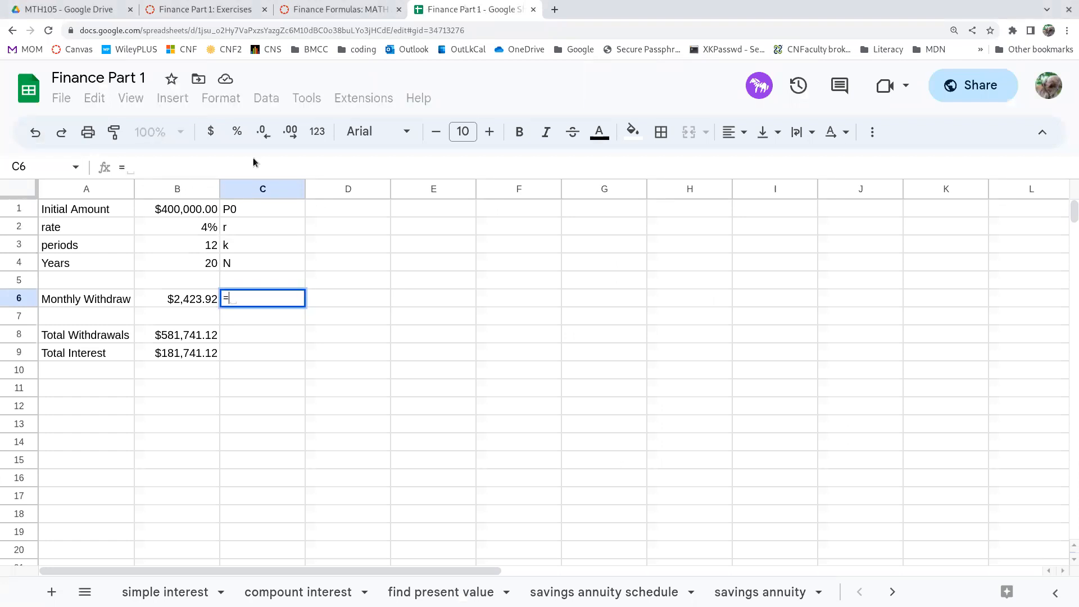
pyautogui.click(190, 208)
pyautogui.write('*(')
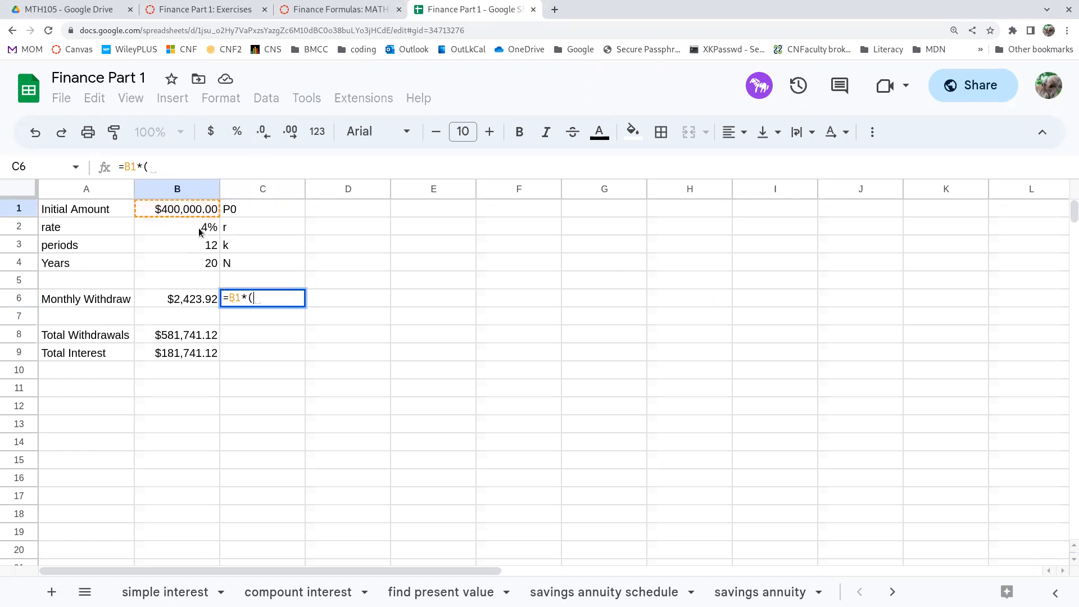
pyautogui.click(199, 229)
pyautogui.write('/')
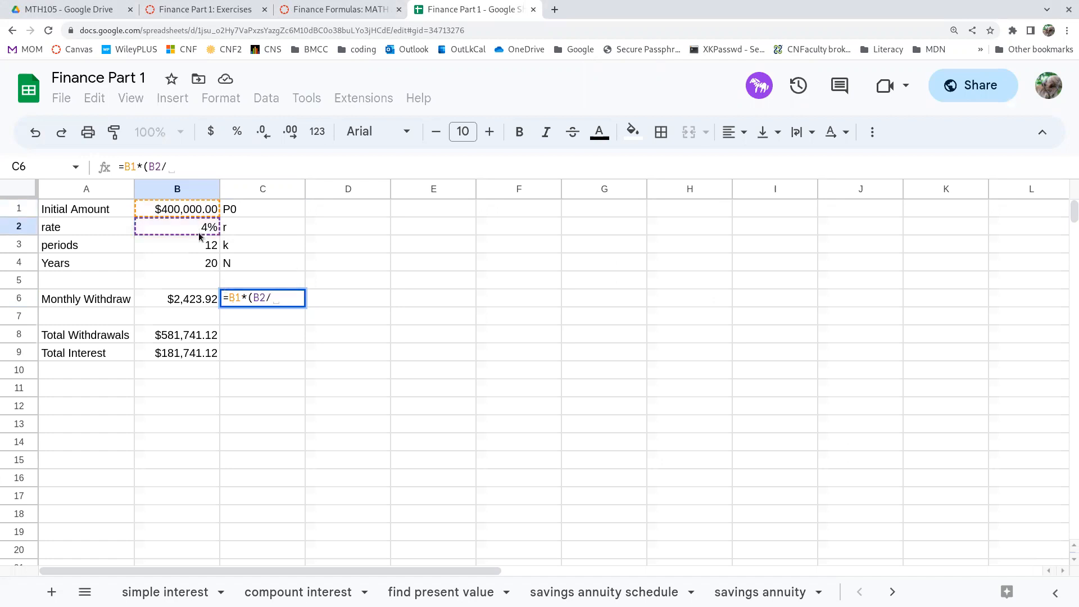
pyautogui.click(200, 246)
pyautogui.write(')')
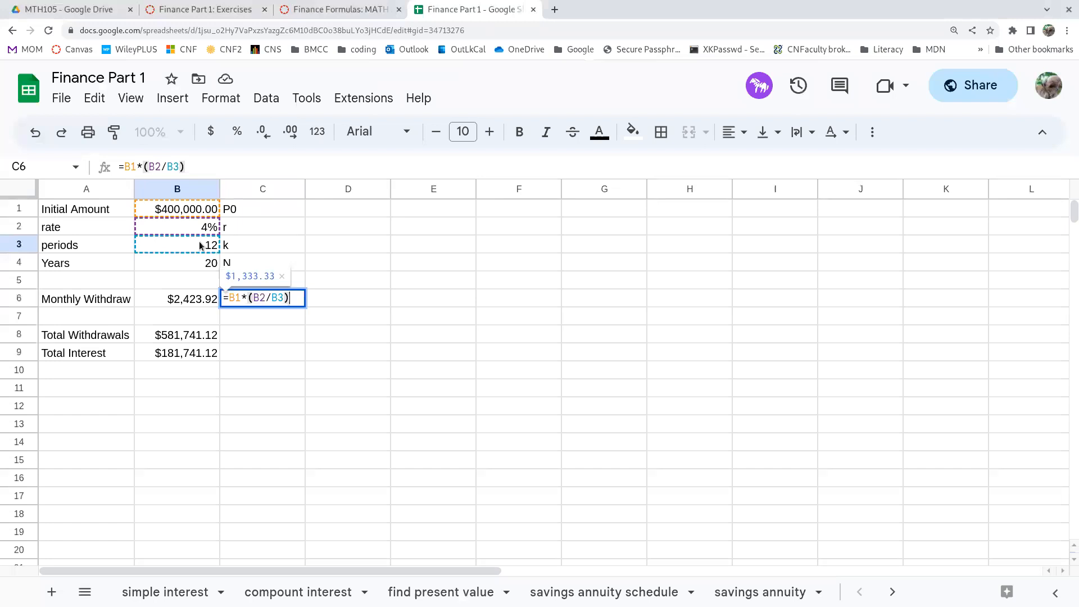
# - Continue the C6 formula with the division and the start of the denominator, /(1-(1+B2/B3)
pyautogui.write('/(')
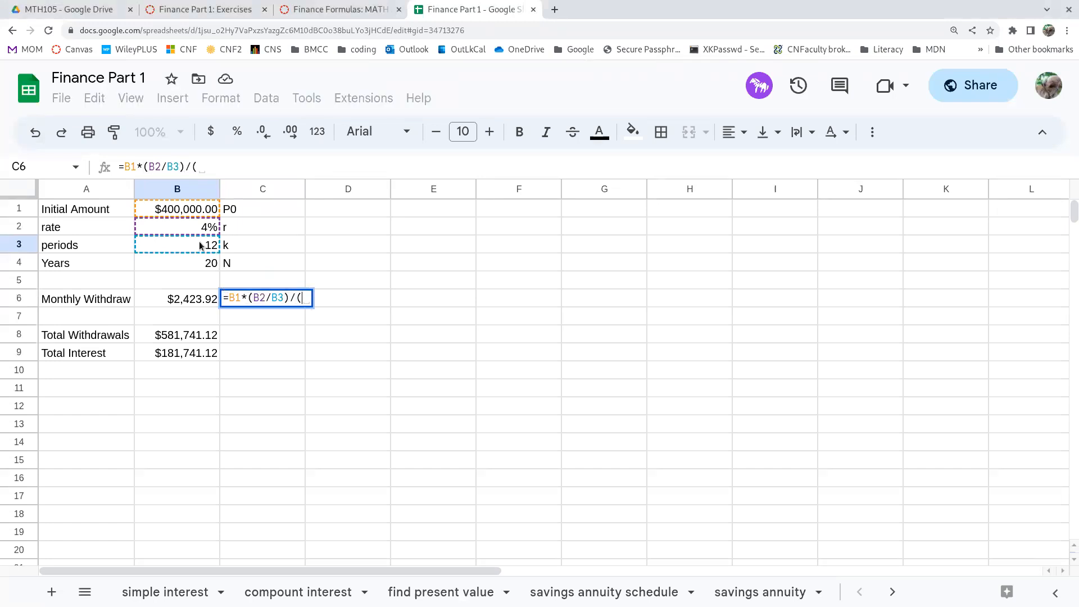
pyautogui.write('1-(1')
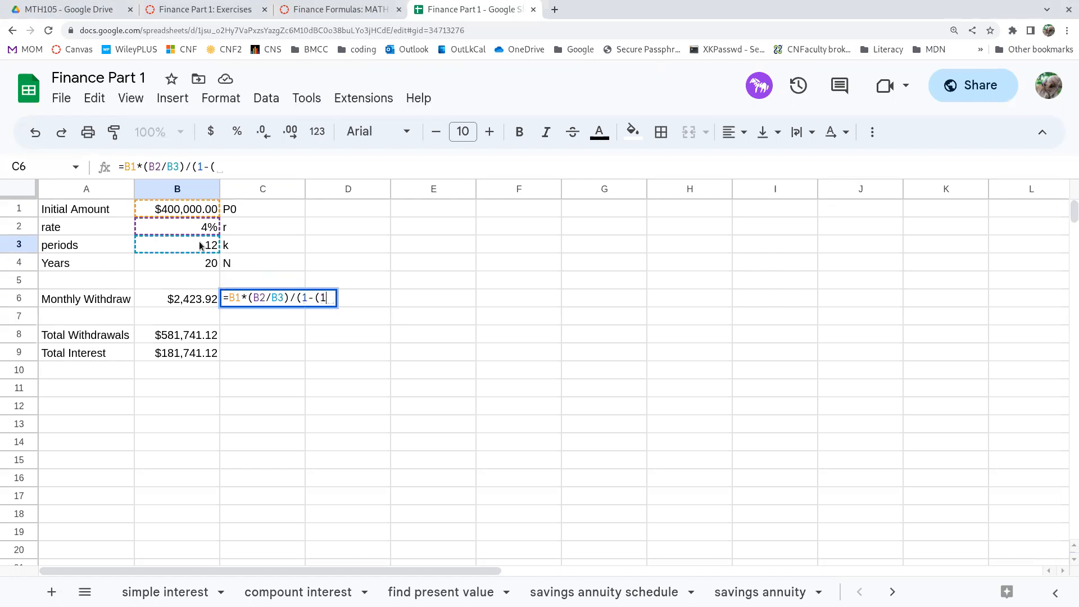
pyautogui.write('+')
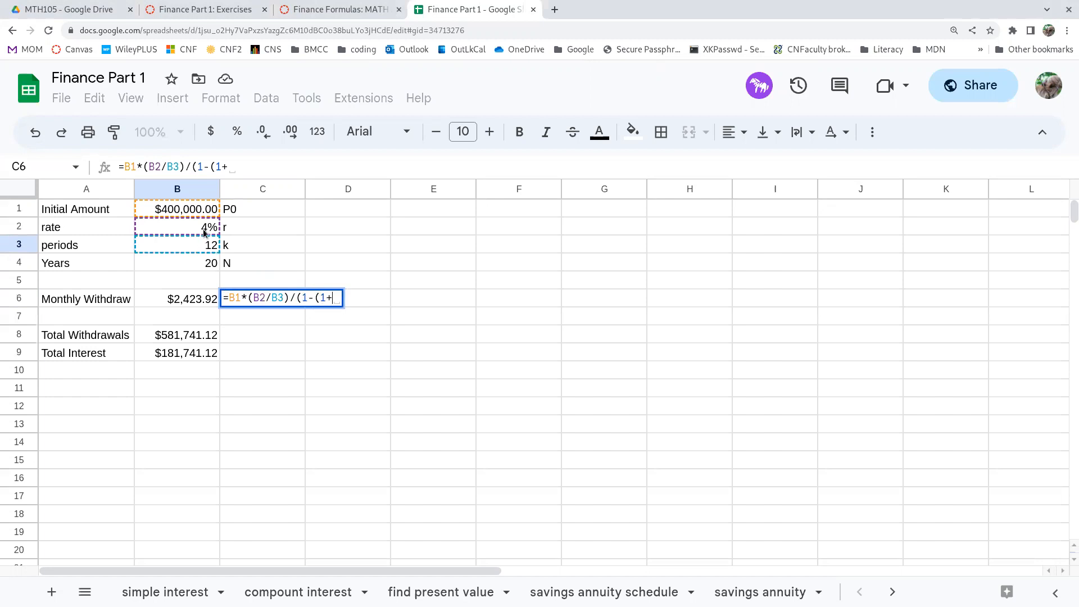
pyautogui.click(204, 230)
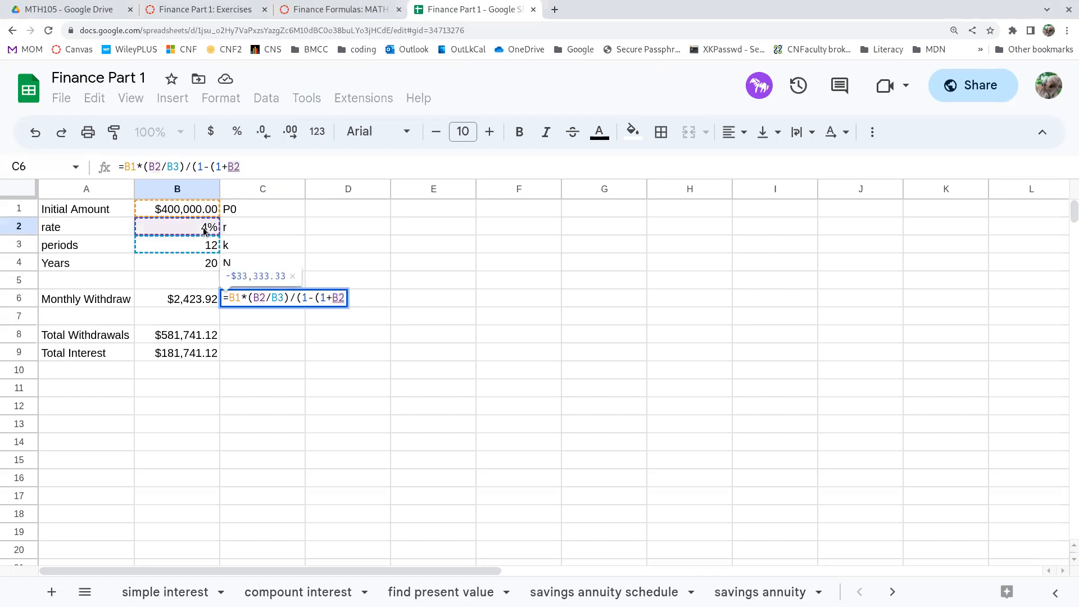
pyautogui.write('/')
pyautogui.click(202, 243)
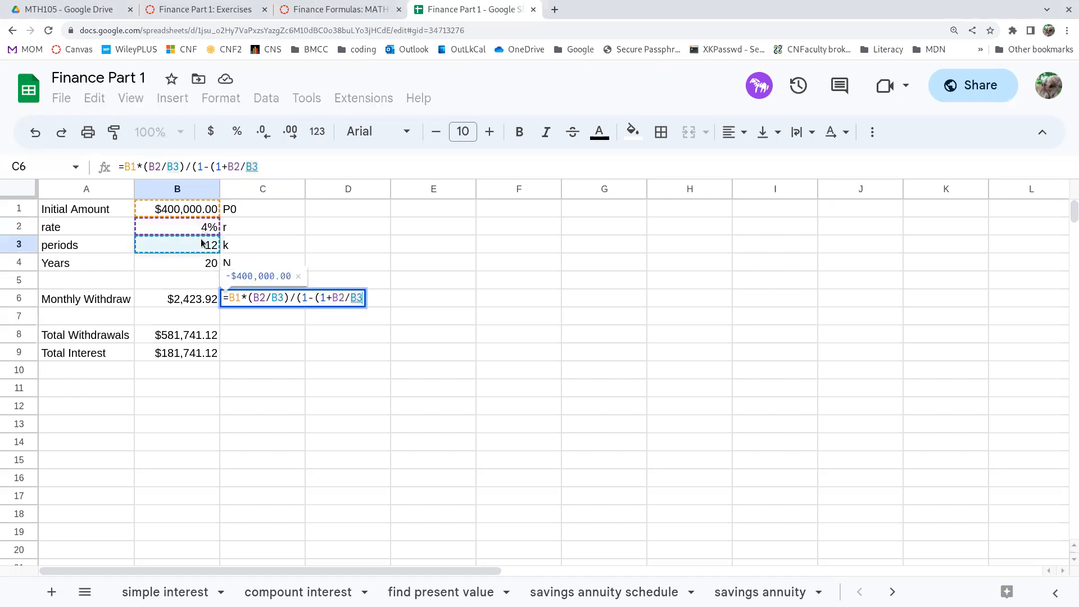
pyautogui.write(')')
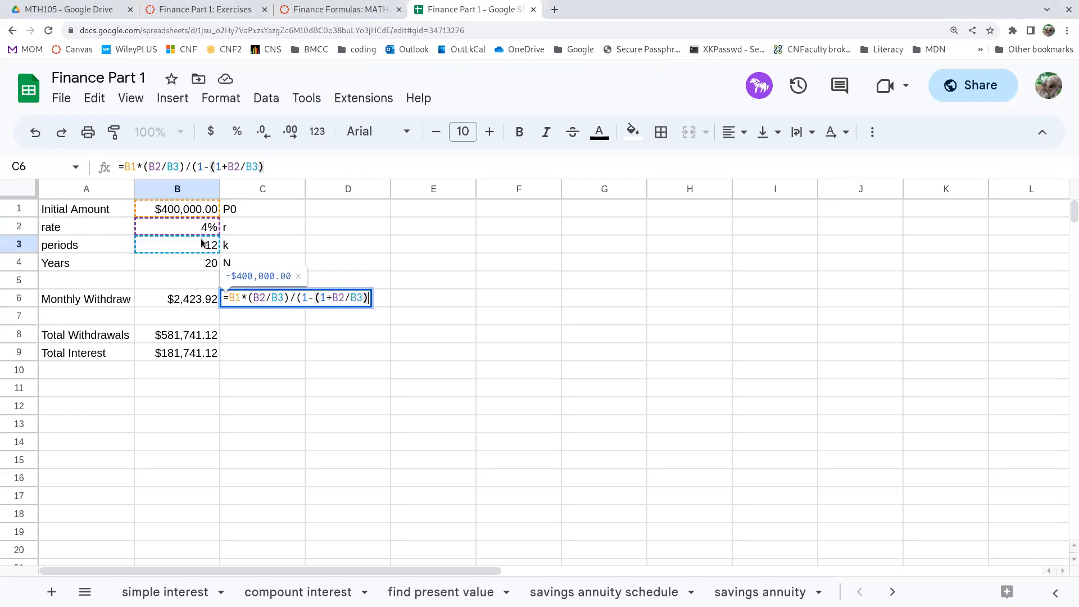
# - Complete the C6 formula with the exponent ^(-B3*B4)) and compare it with the PMT formula in B6
pyautogui.write('^')
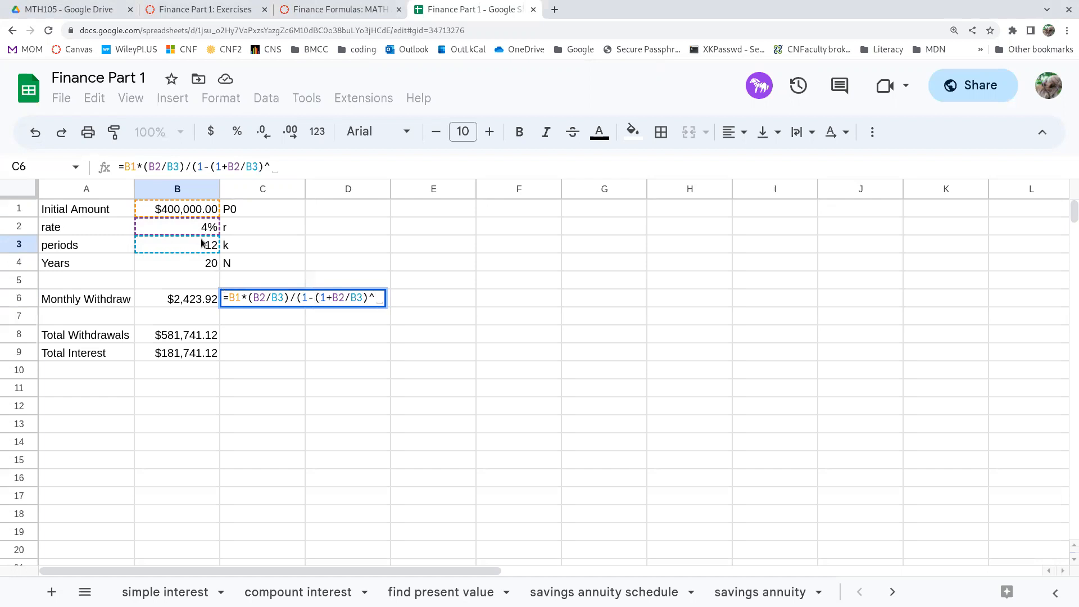
pyautogui.write('(-')
pyautogui.click(197, 243)
pyautogui.write('*')
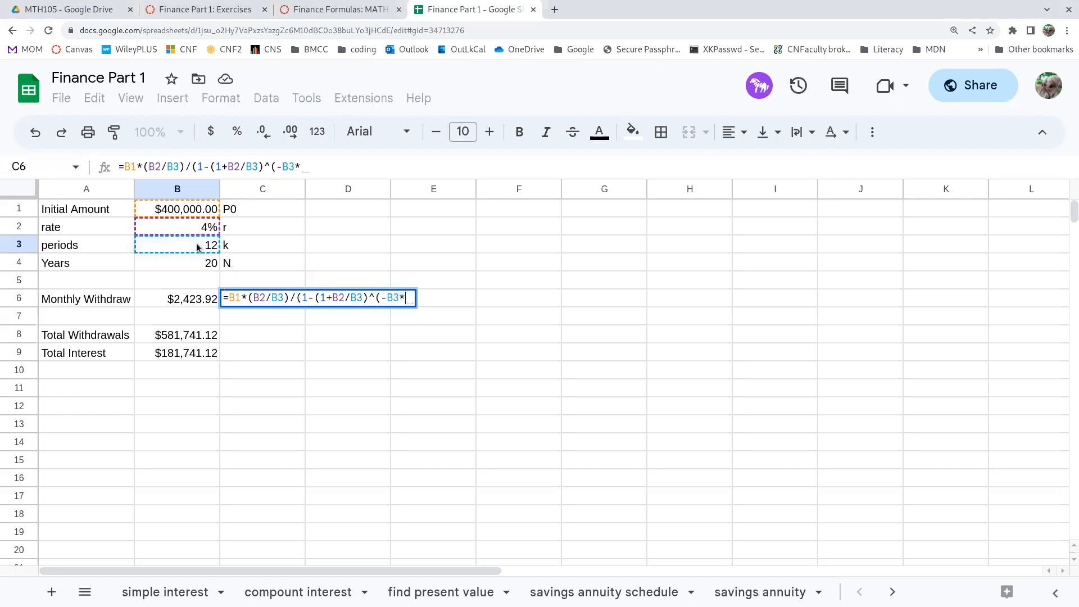
pyautogui.click(193, 265)
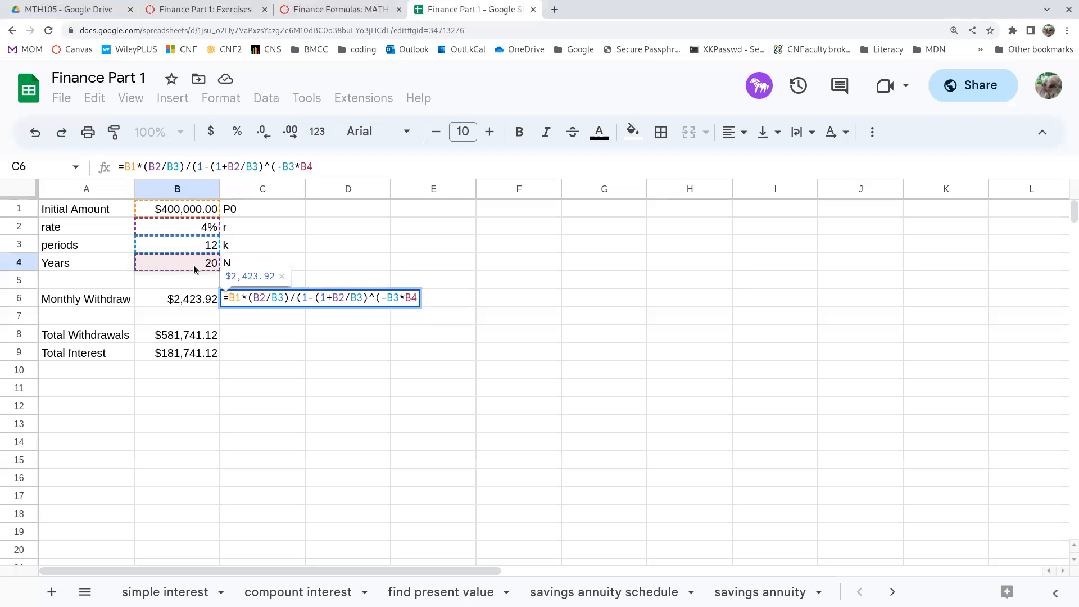
pyautogui.write(')')
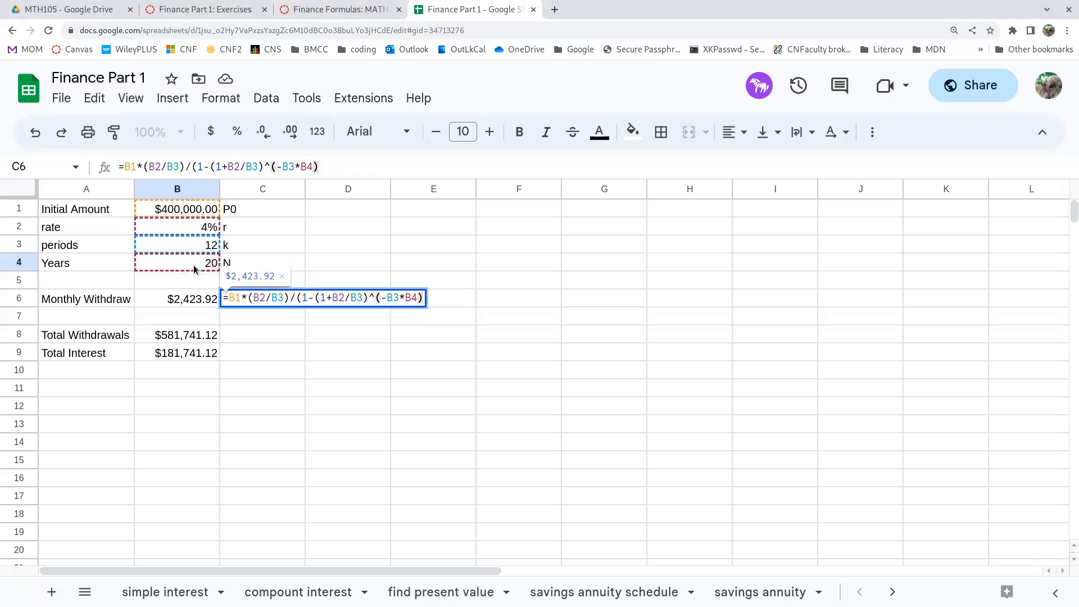
pyautogui.write(')')
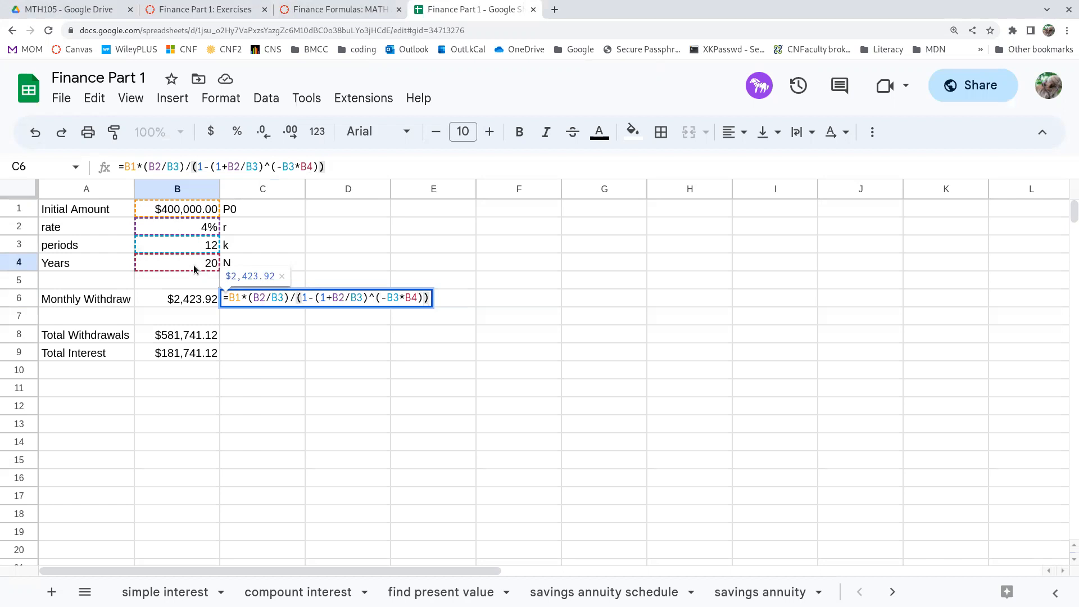
pyautogui.press('Return')
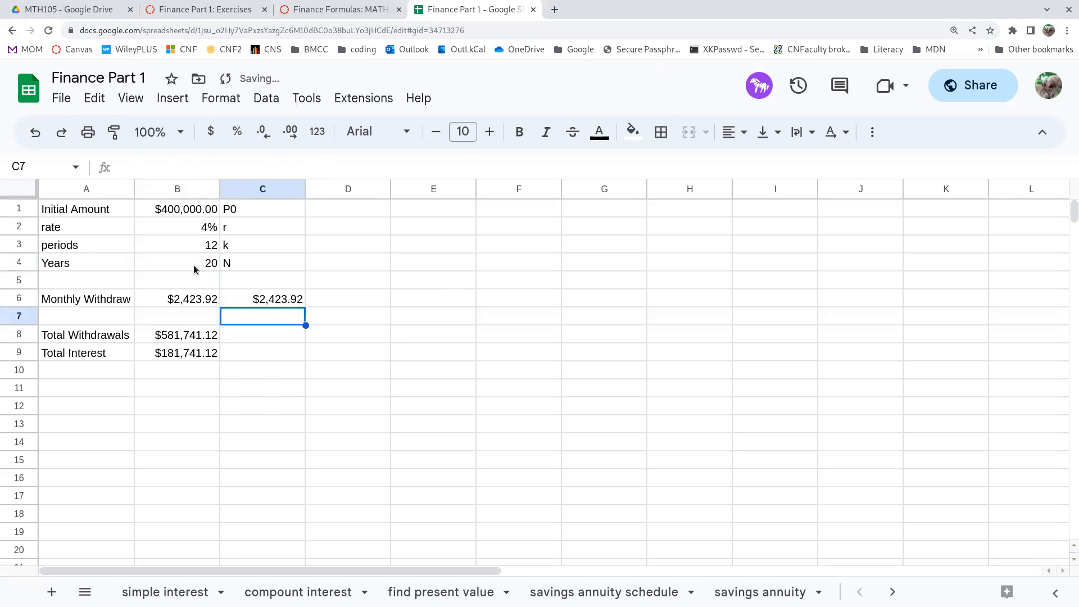
pyautogui.click(188, 298)
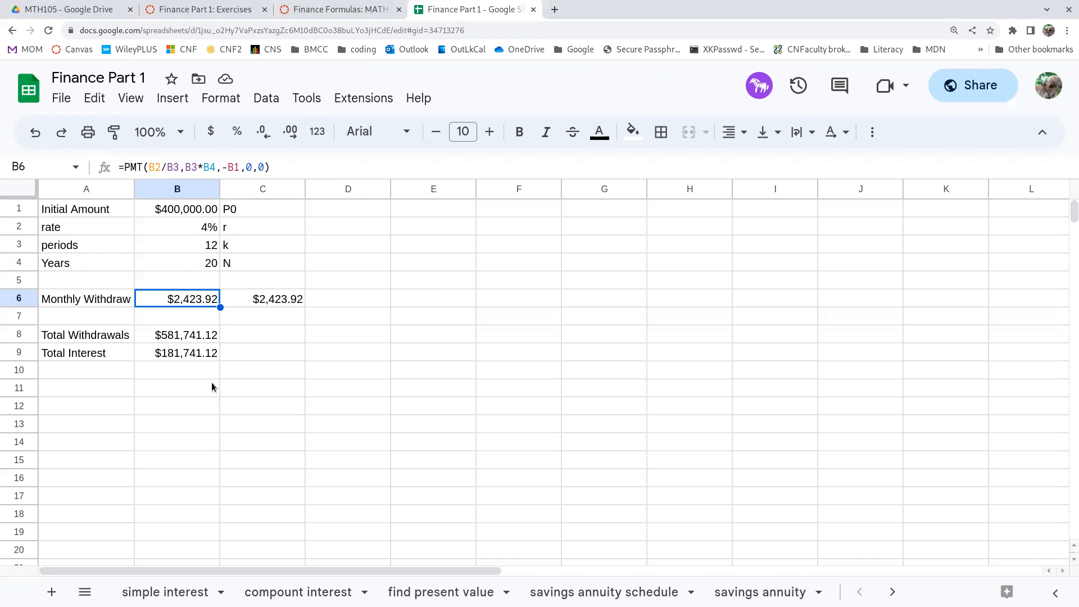
# - Change the annuity inputs to an initial amount of 500000, a rate of 3.5% and 15 years
pyautogui.click(200, 213)
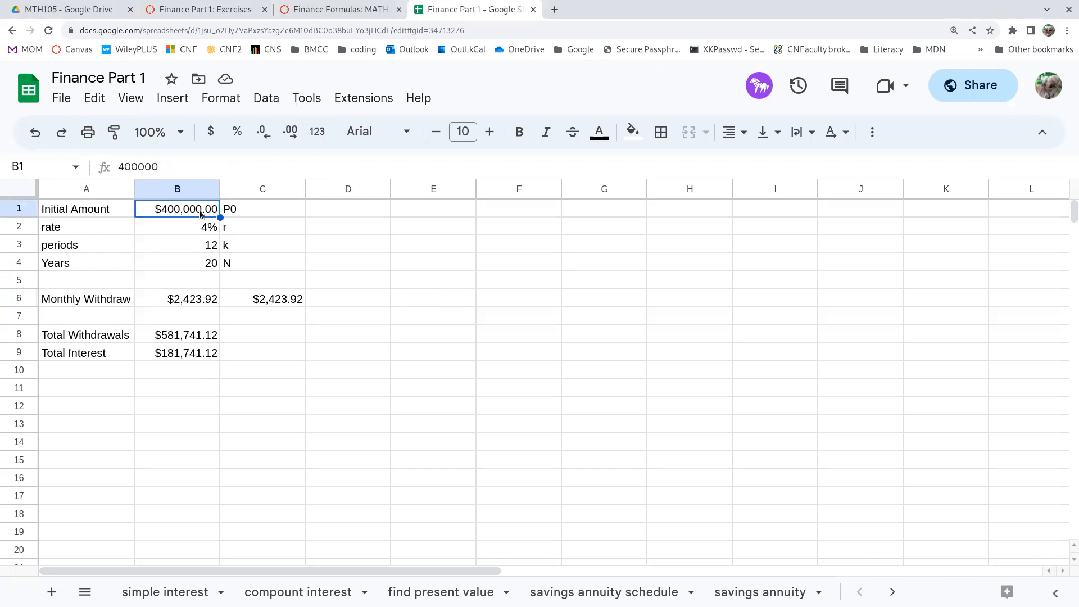
pyautogui.write('500000')
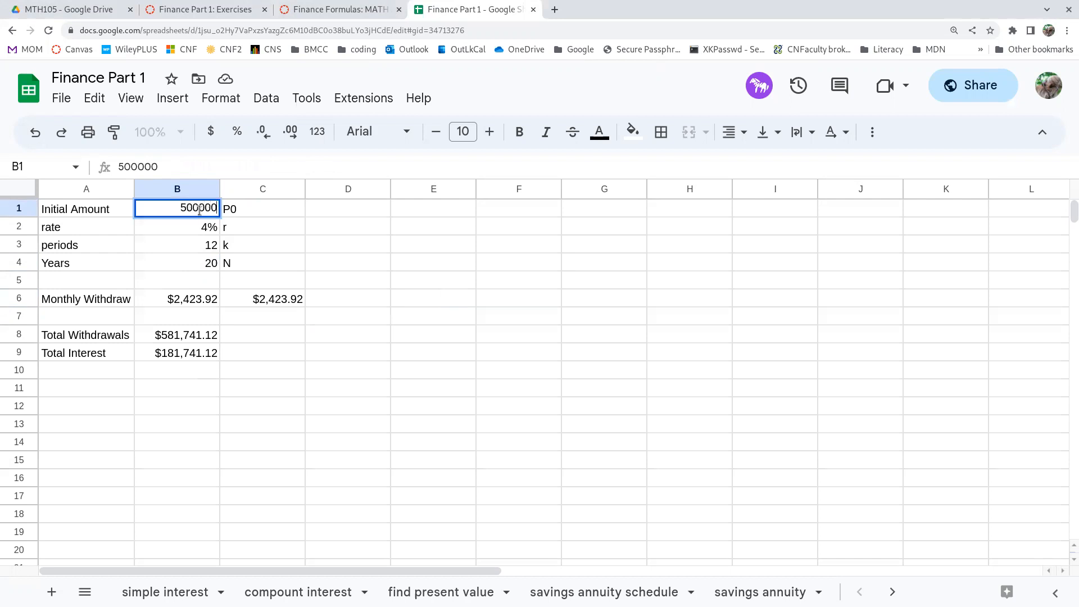
pyautogui.press('Return')
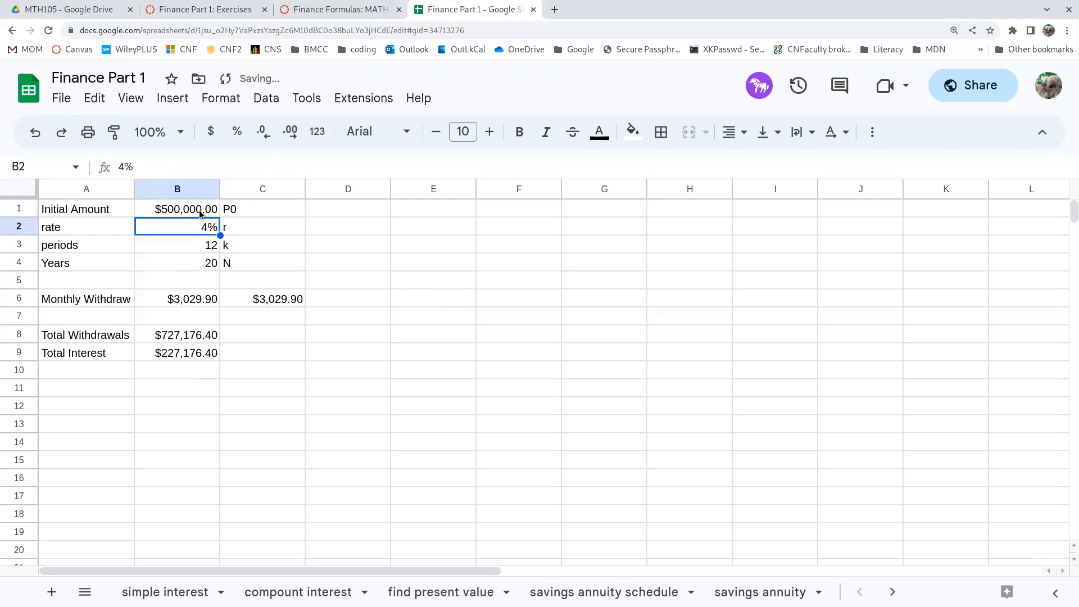
pyautogui.write('3.5%')
pyautogui.press('Return')
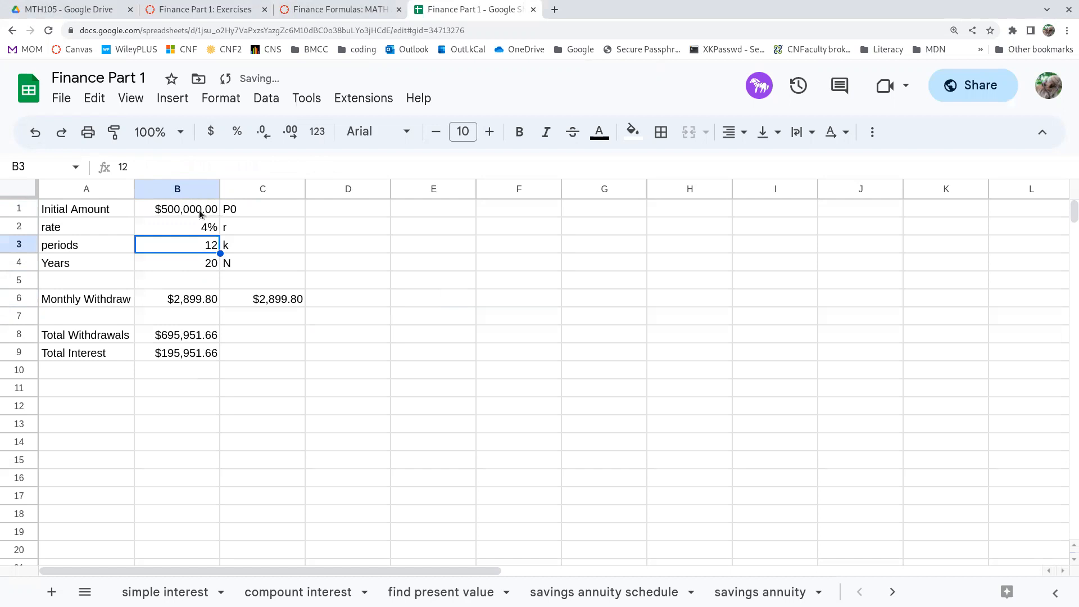
pyautogui.press('Return')
pyautogui.write('15')
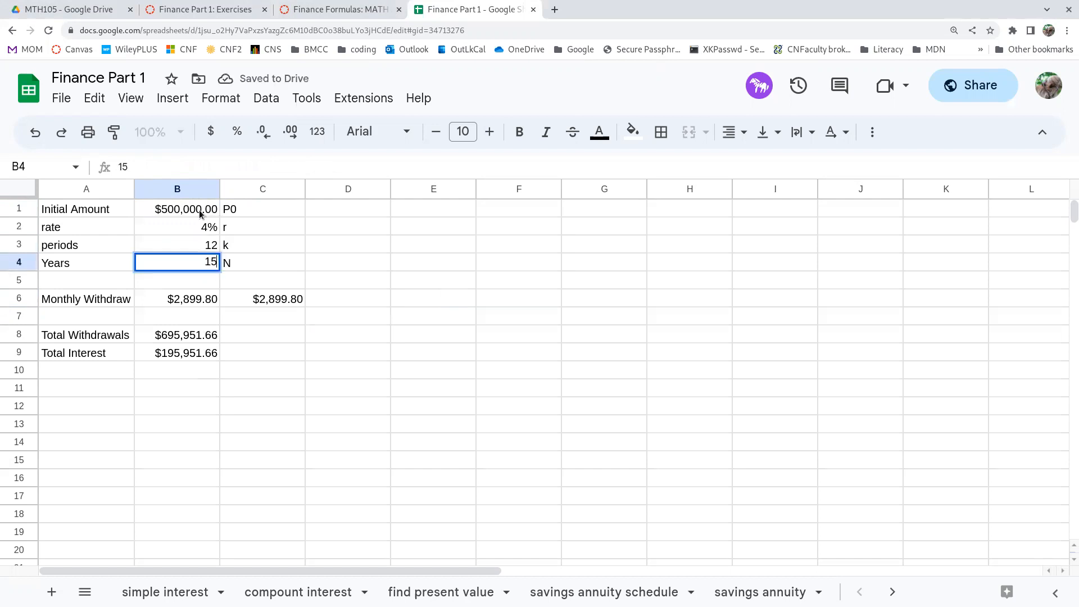
pyautogui.press('Return')
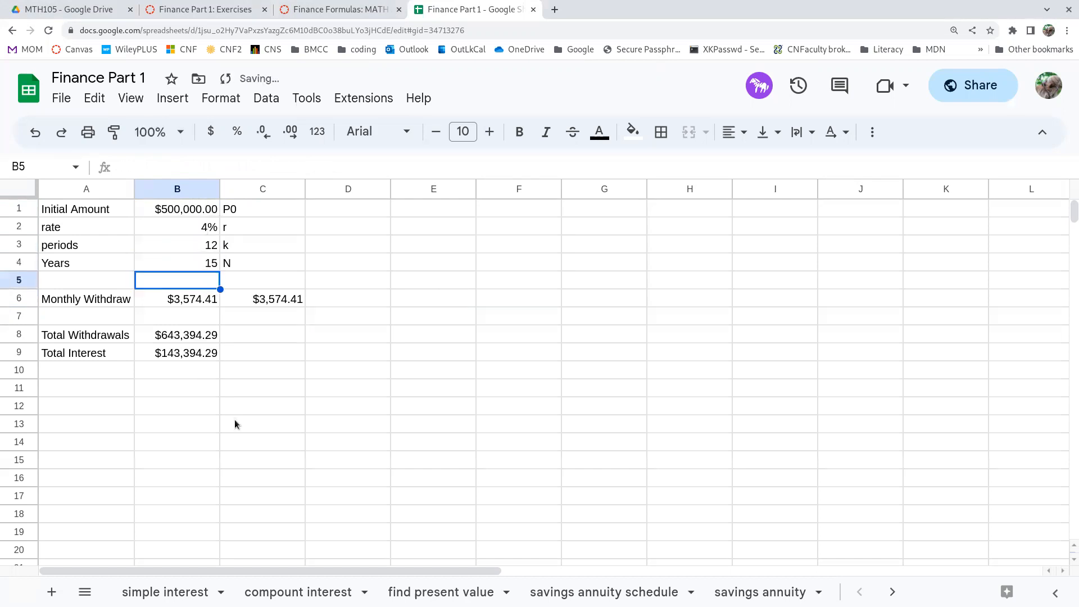
# - Inspect the recalculated monthly withdrawal, total withdrawals and total interest along with their formulas
pyautogui.click(189, 299)
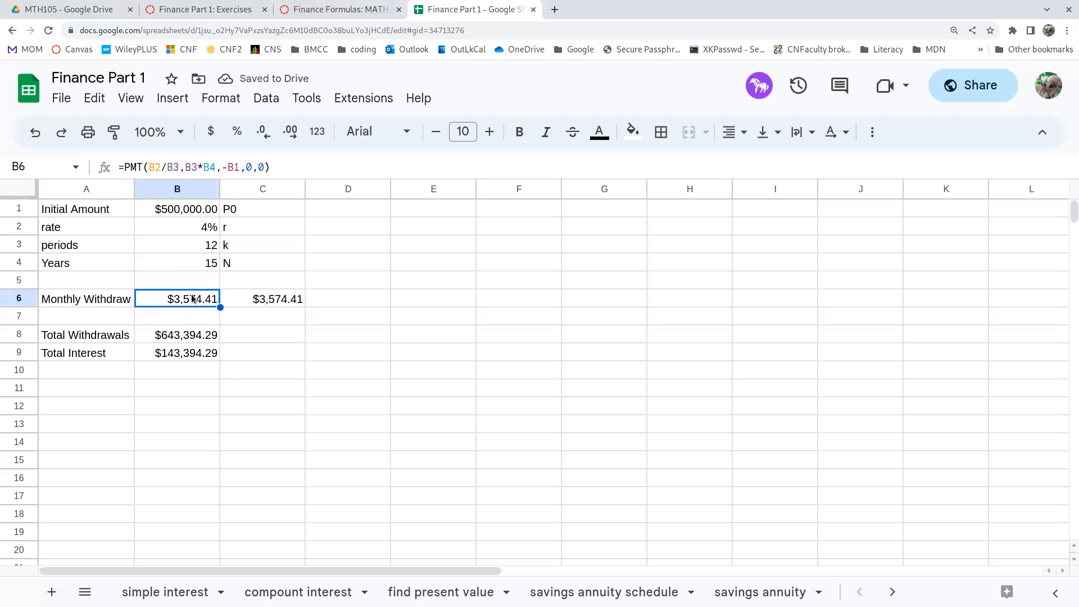
pyautogui.click(190, 339)
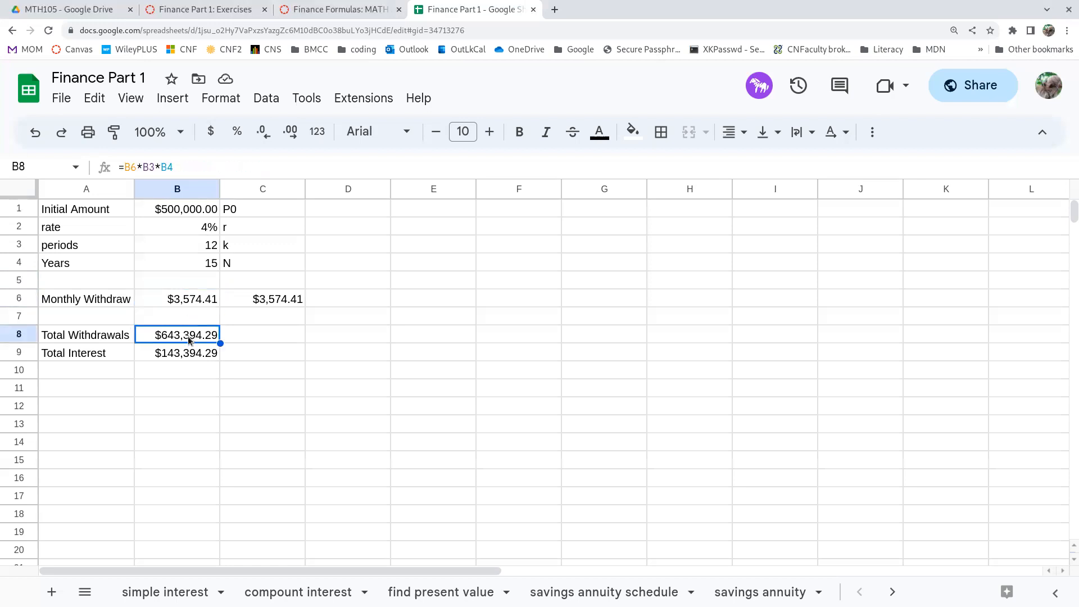
pyautogui.click(186, 354)
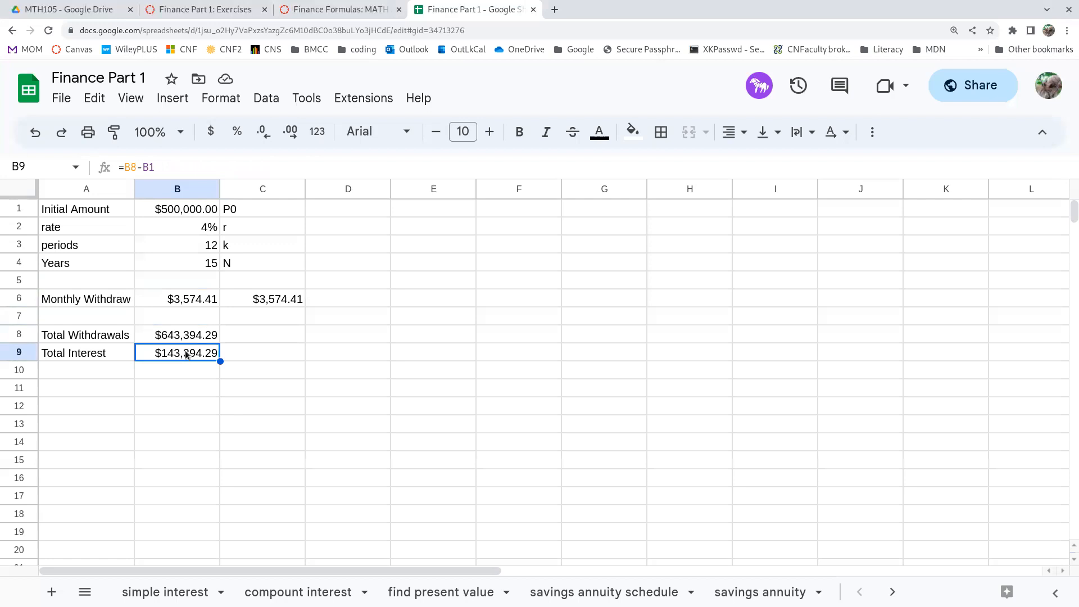